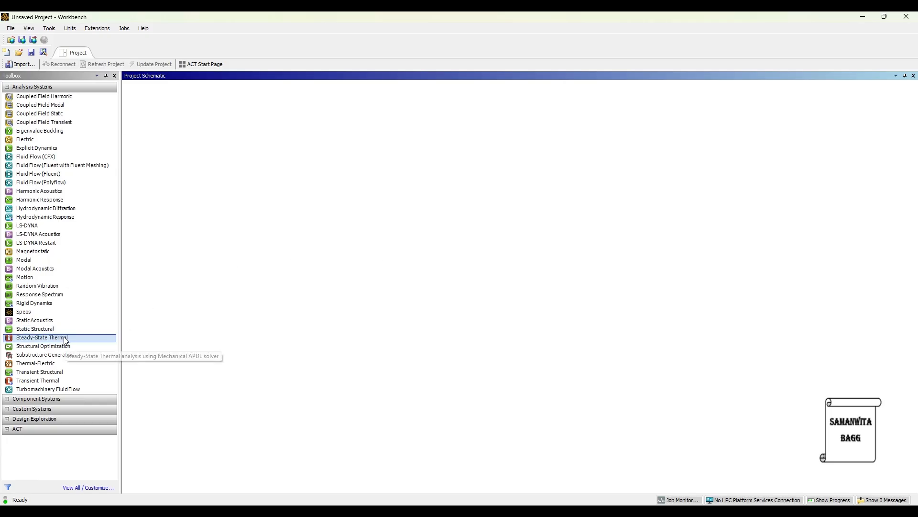
Add a Steady-State Thermal analysis system to the project schematic and open its Engineering Data
left_click_drag(65, 339, 254, 271)
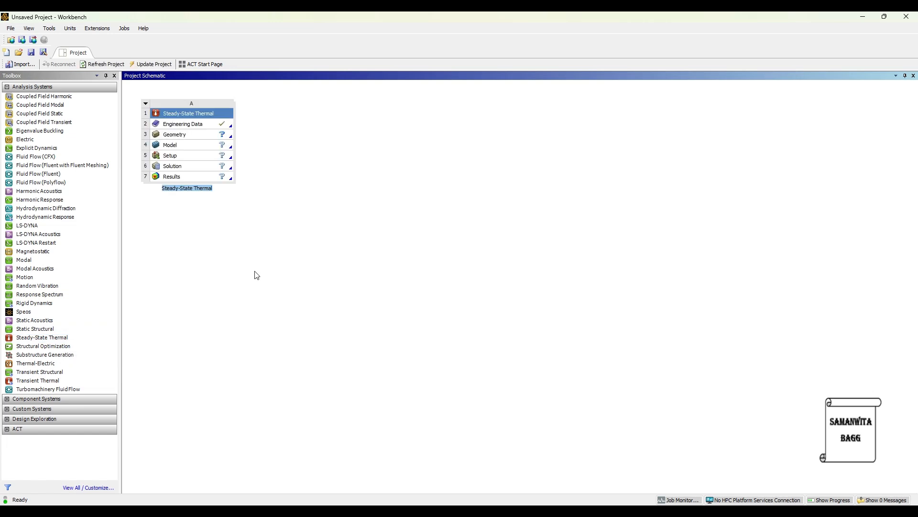
left_click(254, 271)
double_click(184, 126)
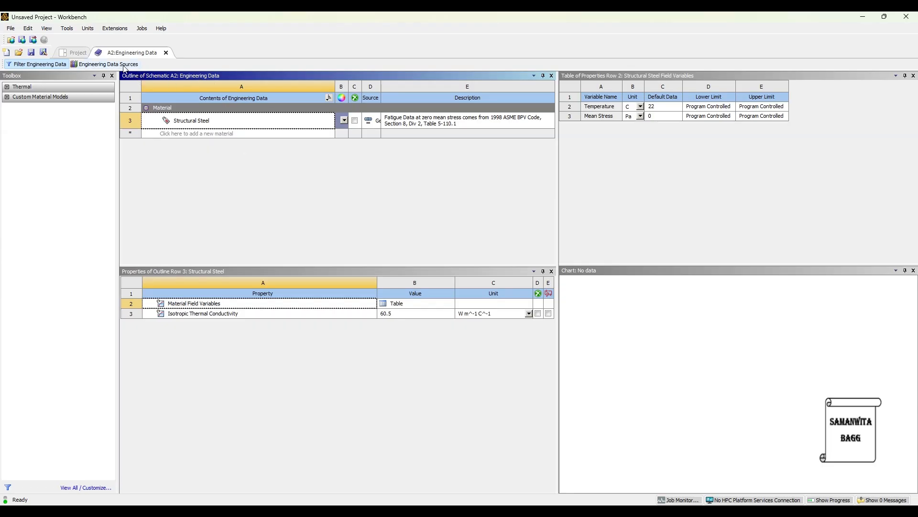
Add Stainless Steel from the General Materials library to the project's engineering data and return to the project's material list
left_click(105, 64)
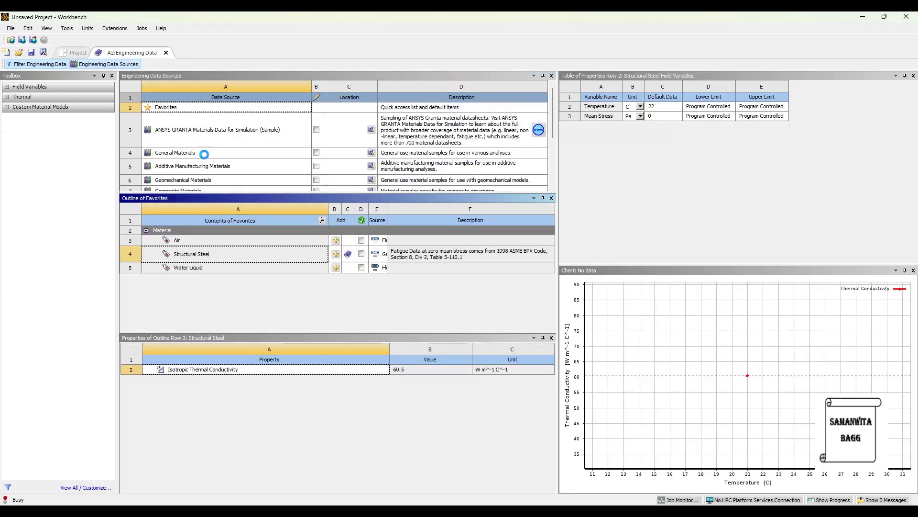
left_click(210, 152)
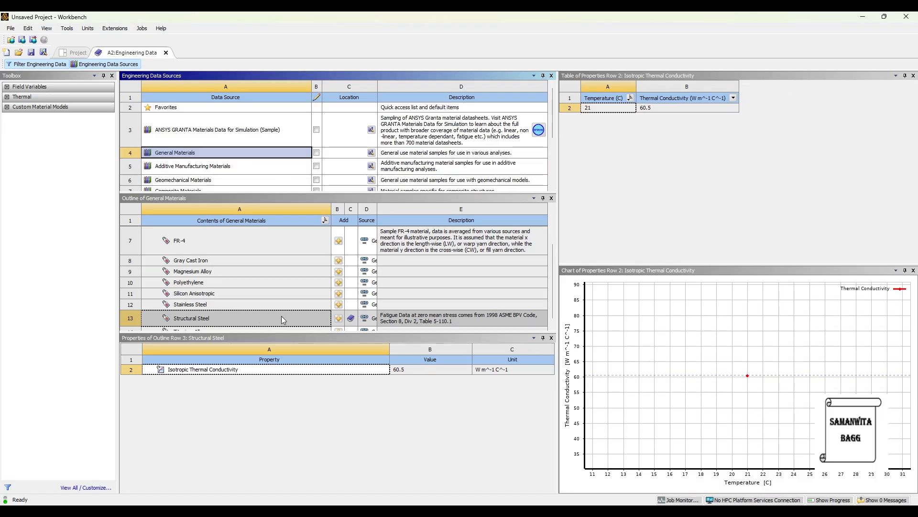
left_click(339, 305)
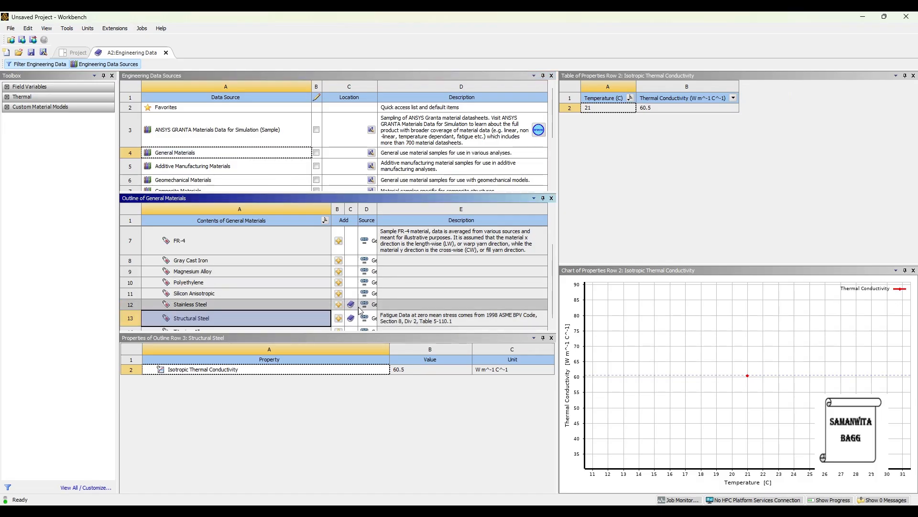
left_click(109, 65)
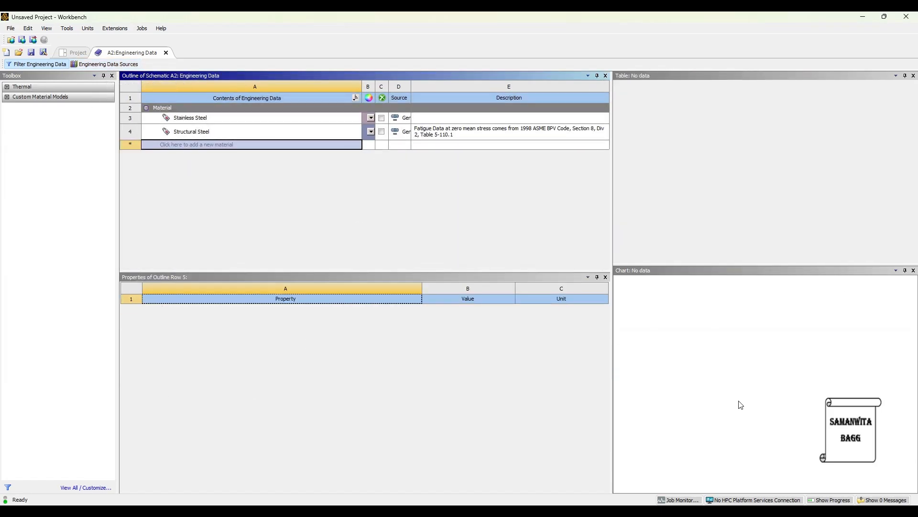
Create a new material named Galvanised Steel in the engineering data
left_click(202, 146)
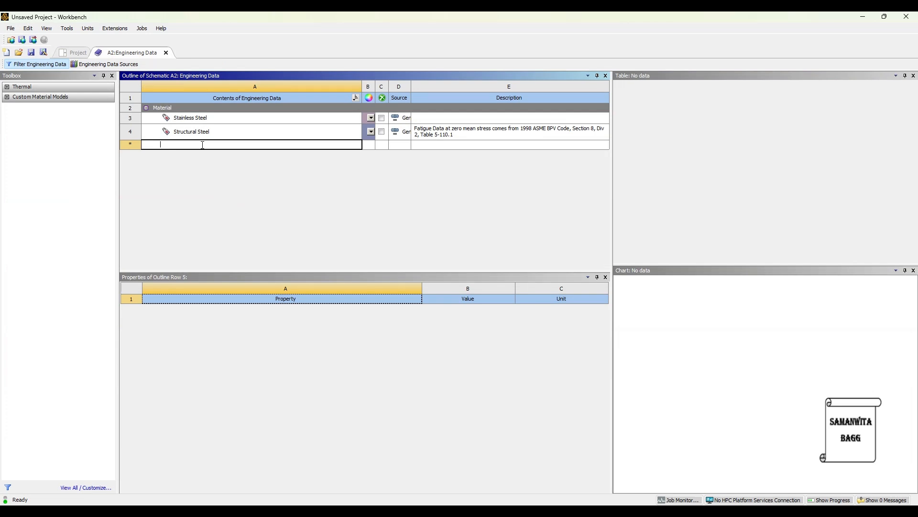
type("G")
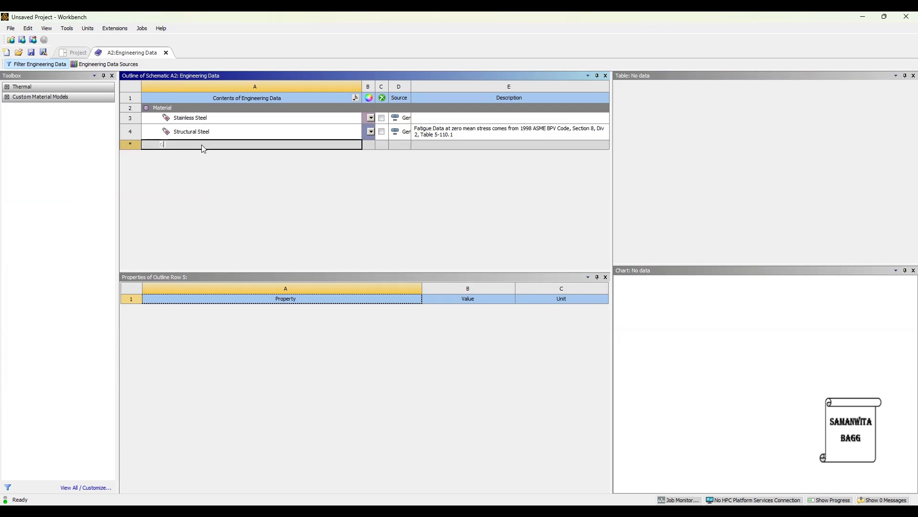
type("alvani")
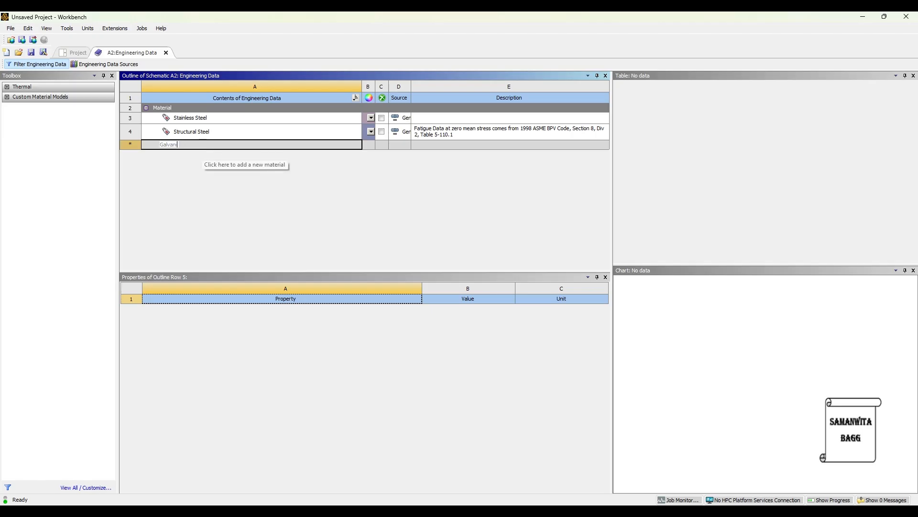
type("sed Steel")
key("Return")
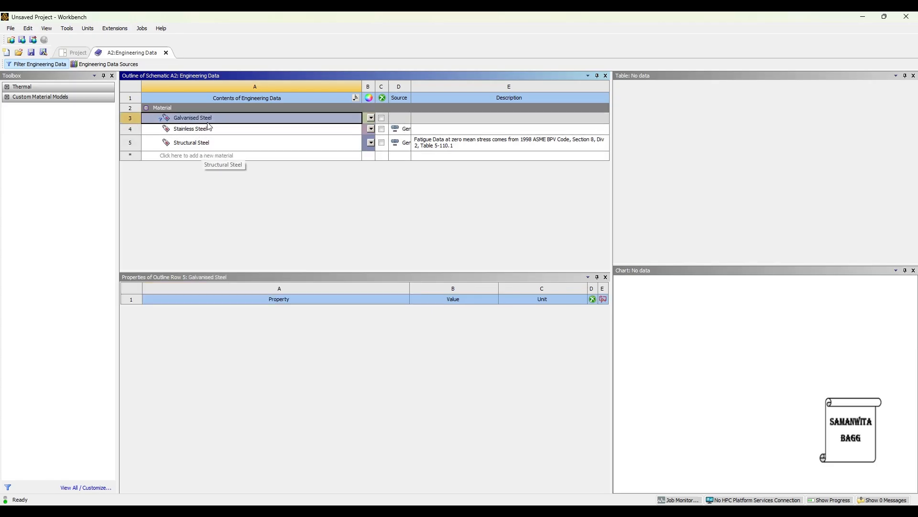
Give Galvanised Steel an Isotropic Thermal Conductivity property of 52 W m^-1 C^-1
left_click(7, 94)
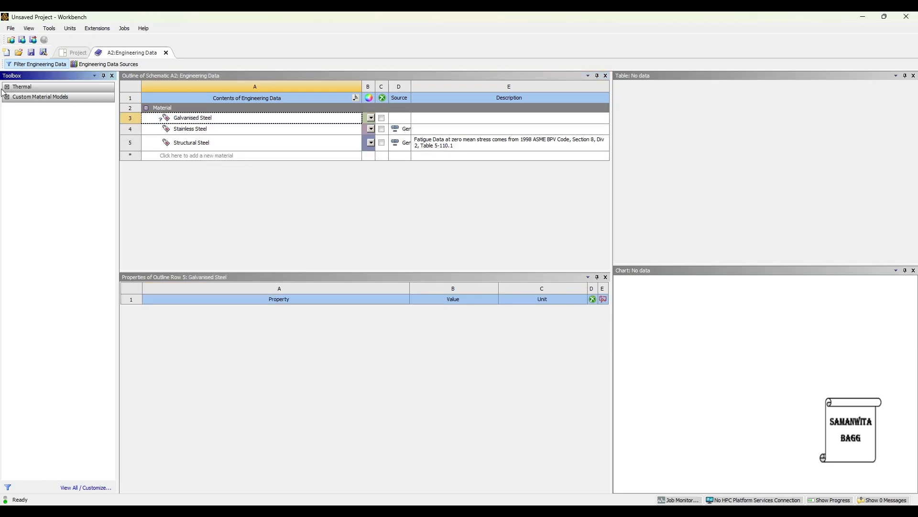
left_click(7, 87)
double_click(51, 96)
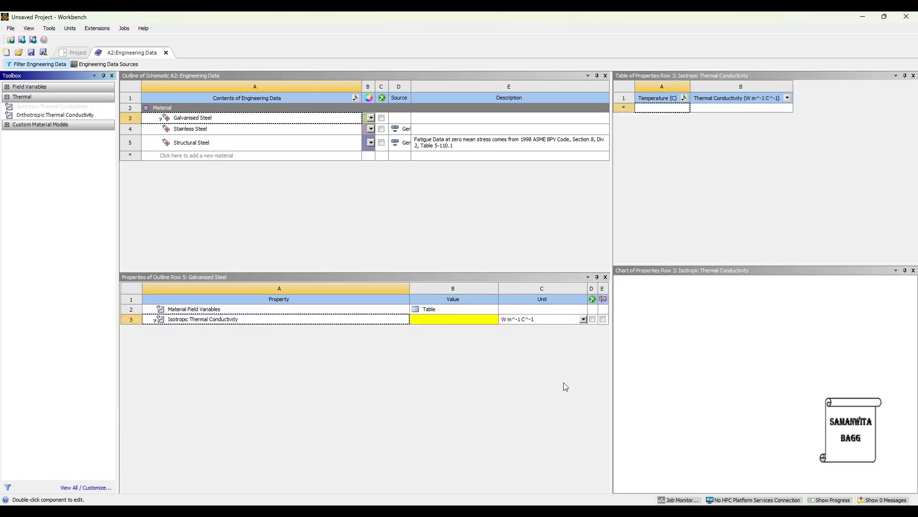
left_click(480, 318)
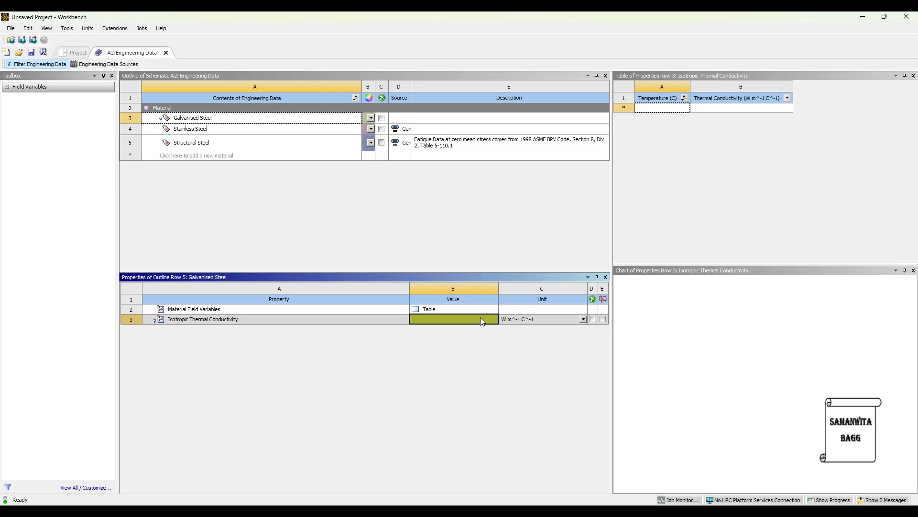
type("5")
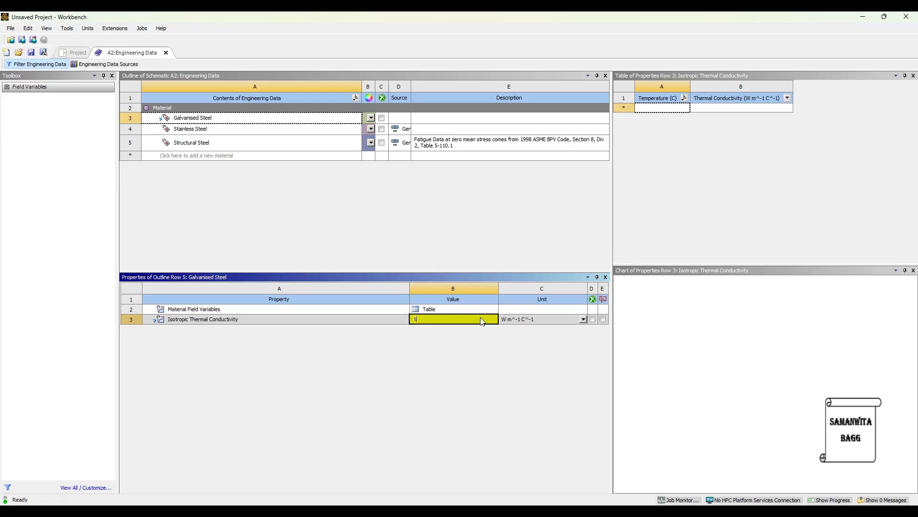
type("2")
key("Return")
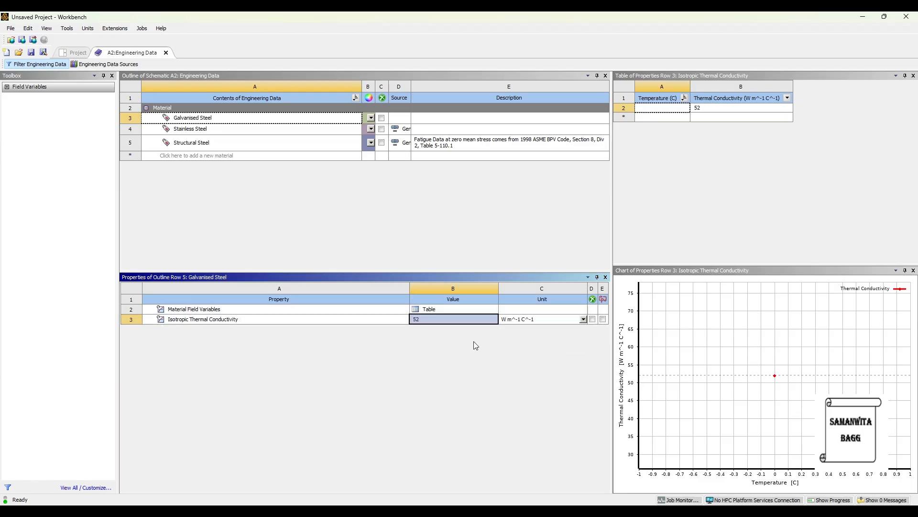
Create a new material named CPVC with an isotropic thermal conductivity of 0.137 W m^-1 C^-1
left_click(174, 154)
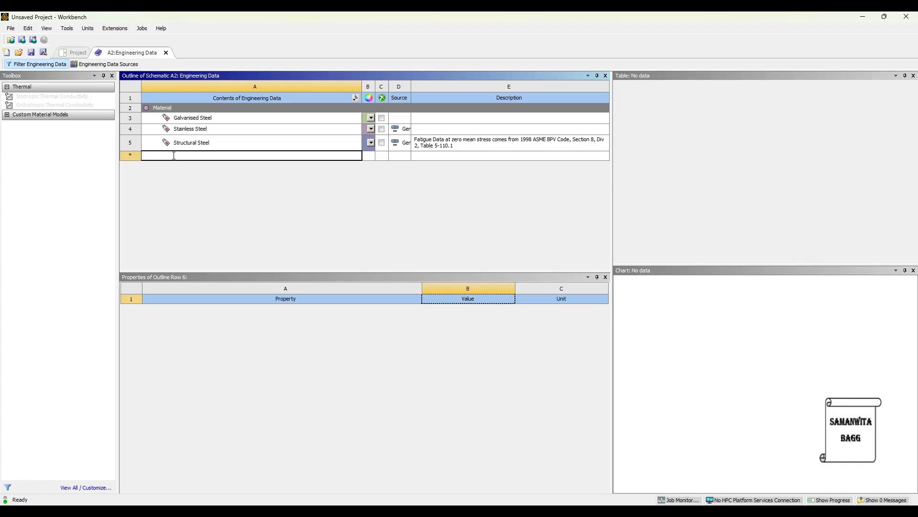
type("CPVC")
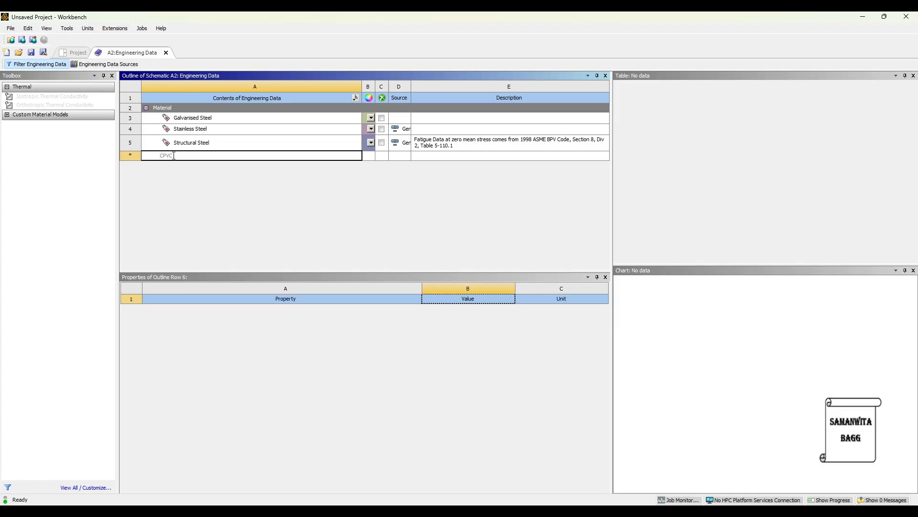
key("Return")
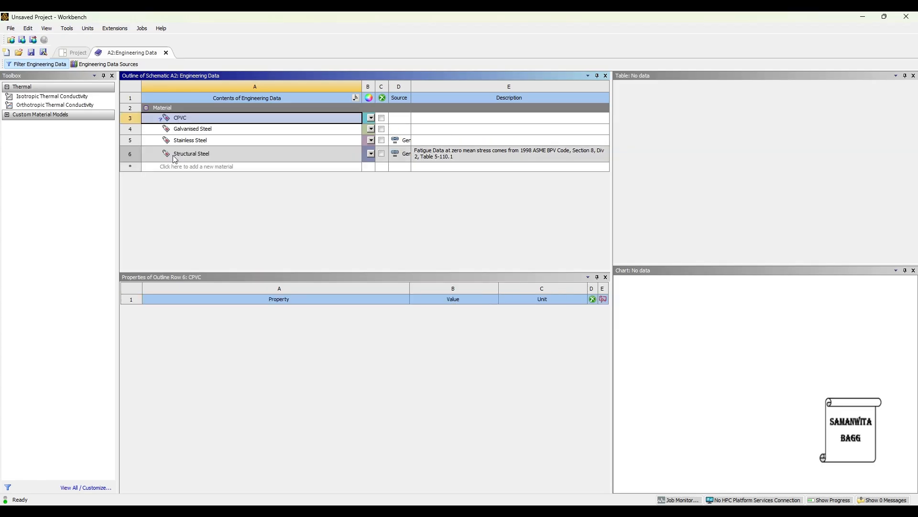
double_click(51, 96)
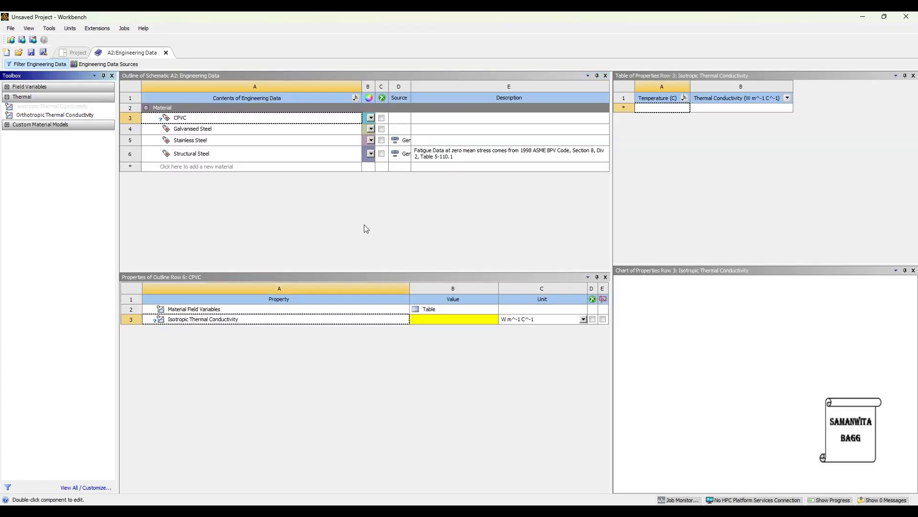
left_click(435, 319)
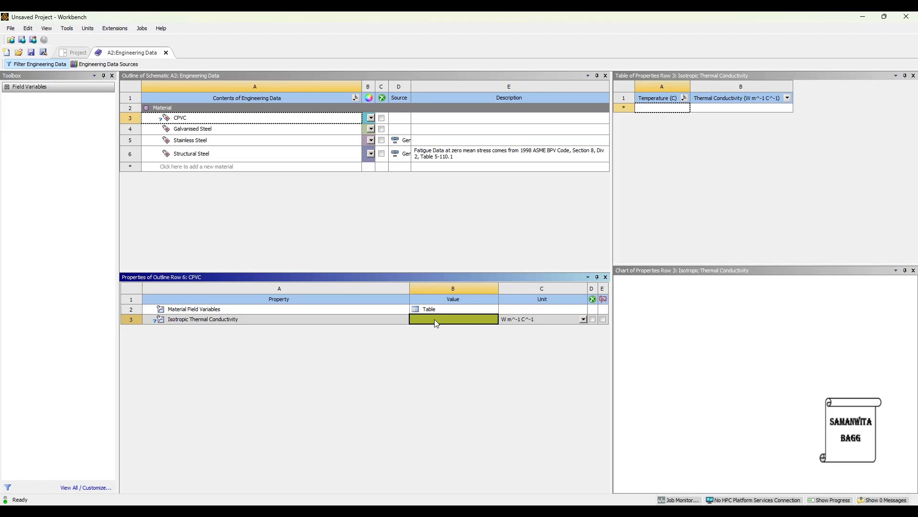
type("0.137")
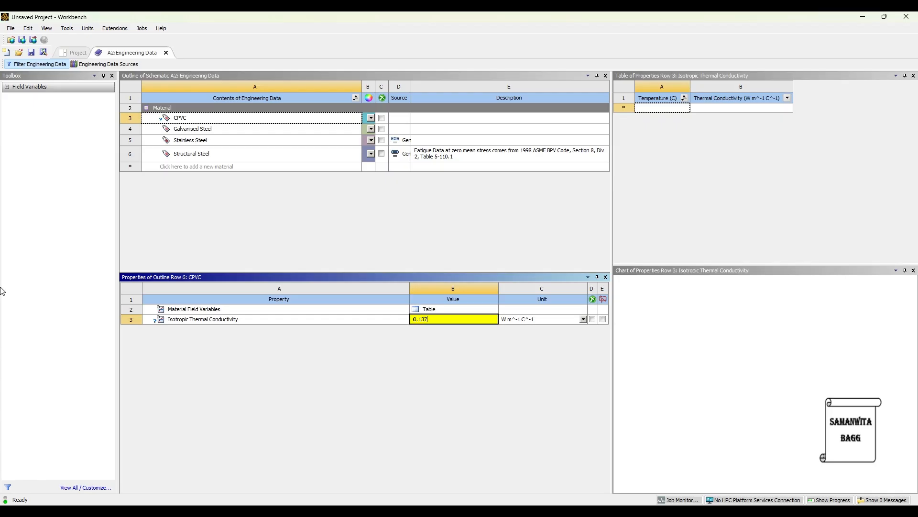
key("Return")
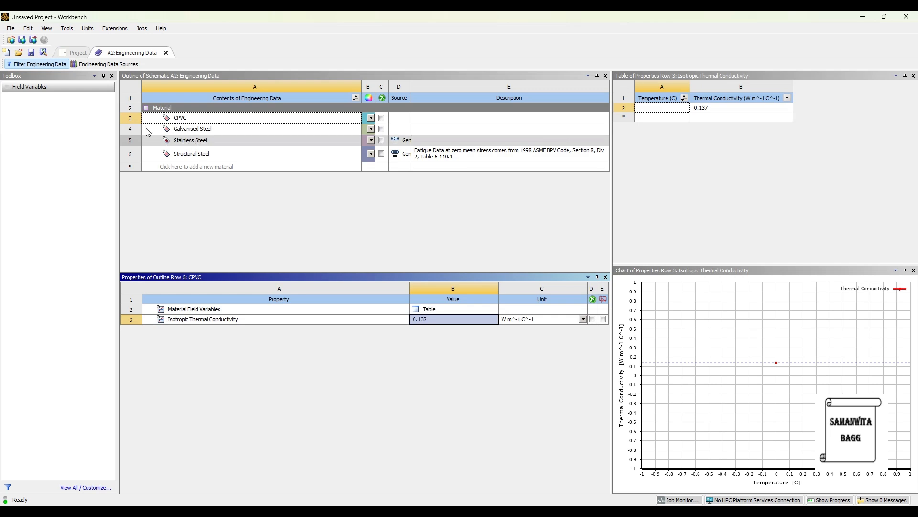
Create a new material named HDPE with an isotropic thermal conductivity of 0.51 W m^-1 C^-1
left_click(173, 168)
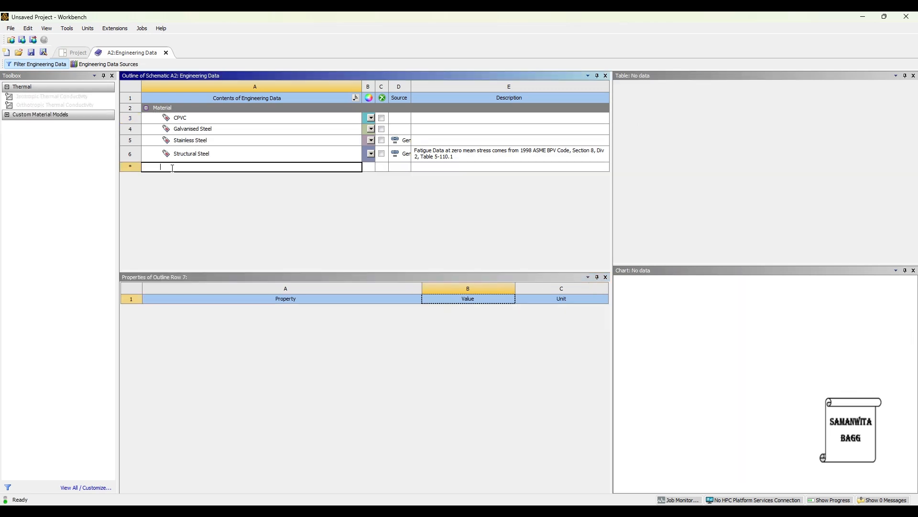
type("HDPE")
key("Return")
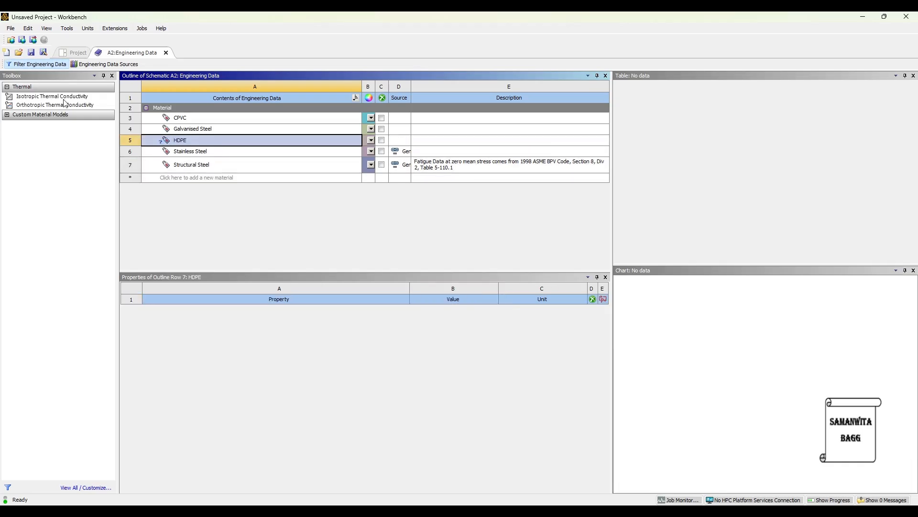
left_click_drag(61, 99, 442, 325)
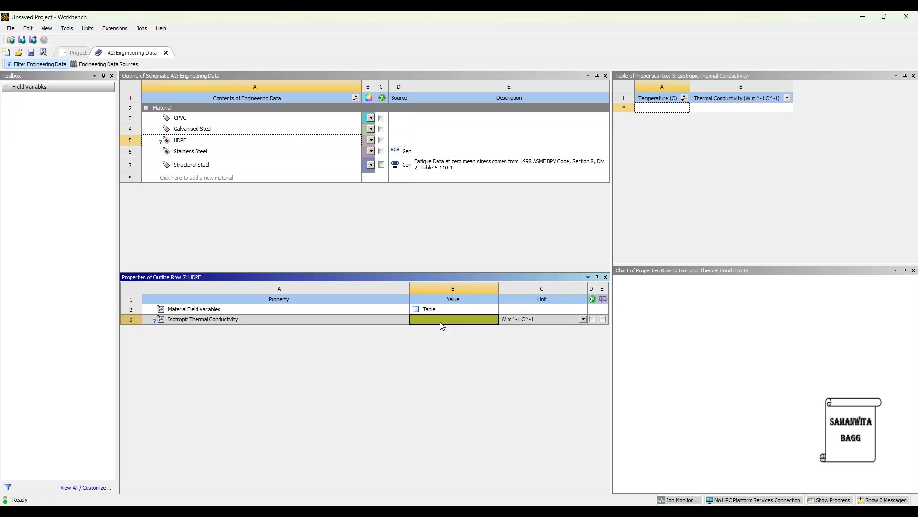
type("0.51")
key("Return")
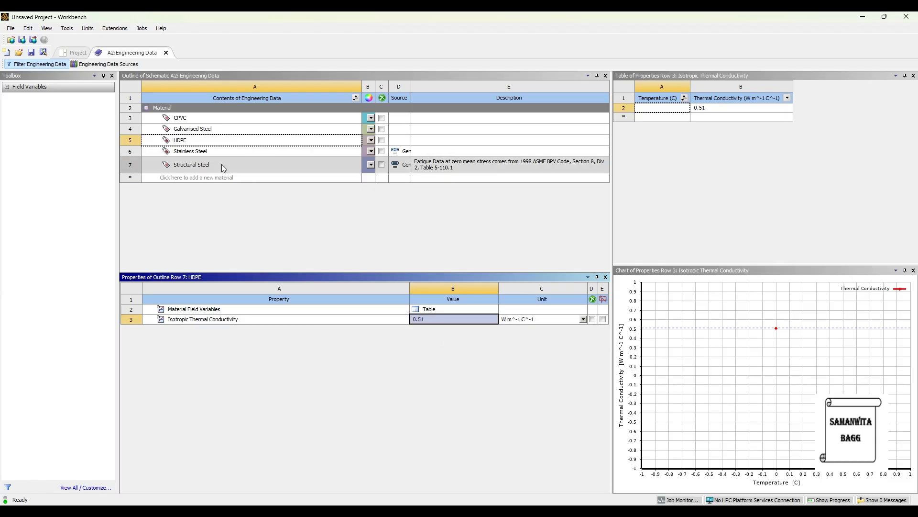
Return to the project schematic and import water pipe design.agdb as the geometry of the Steady-State Thermal system
left_click(74, 54)
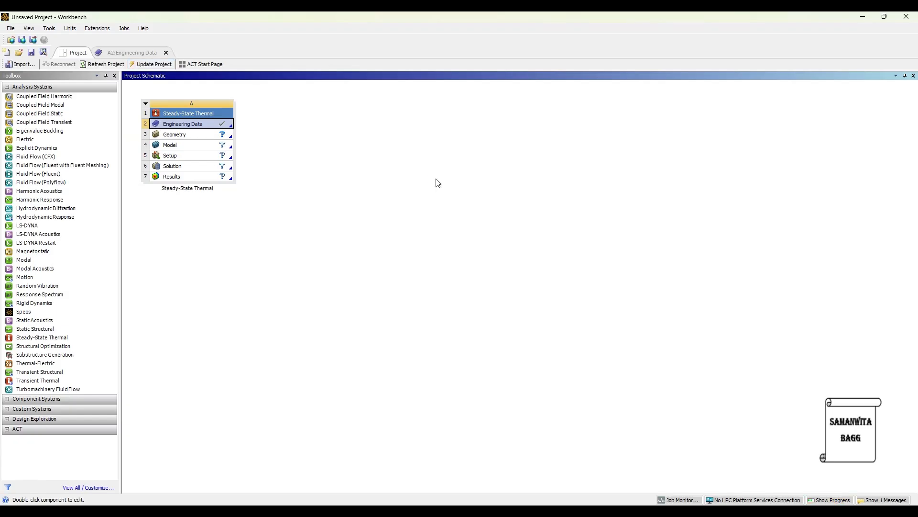
left_click(196, 135)
right_click(196, 134)
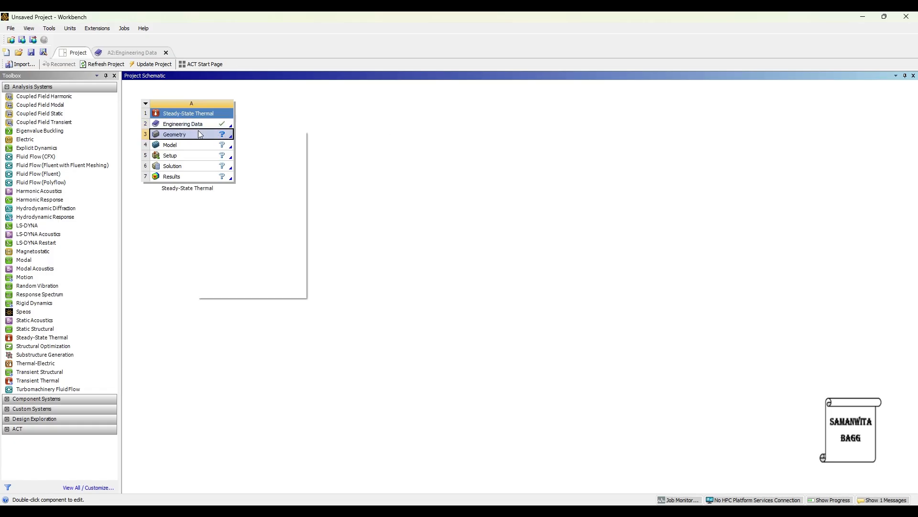
mouse_move(249, 167)
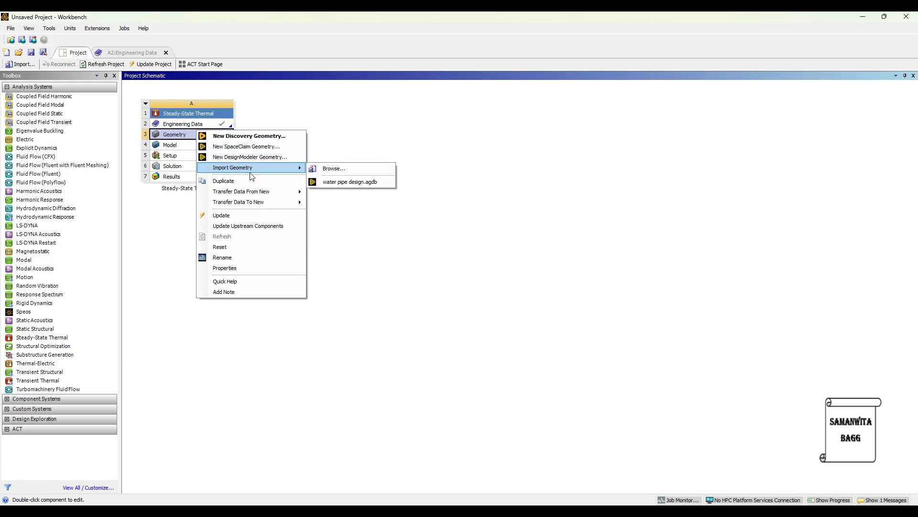
left_click(335, 182)
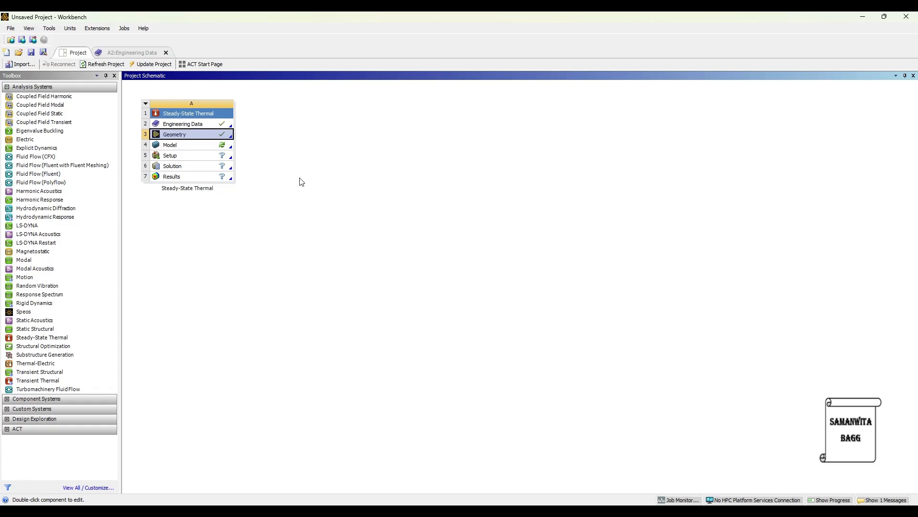
Open the model in Mechanical and assign Stainless Steel as the material of the pipe solid
double_click(173, 145)
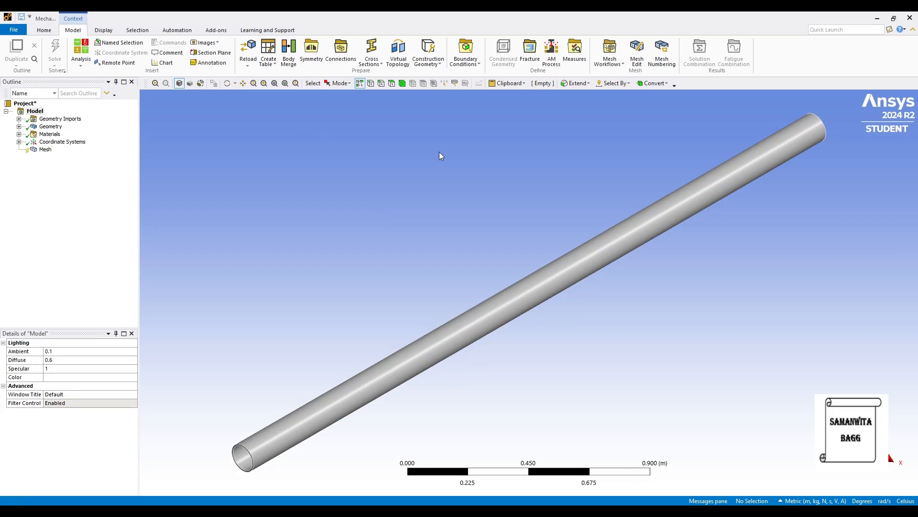
left_click(18, 126)
left_click(57, 134)
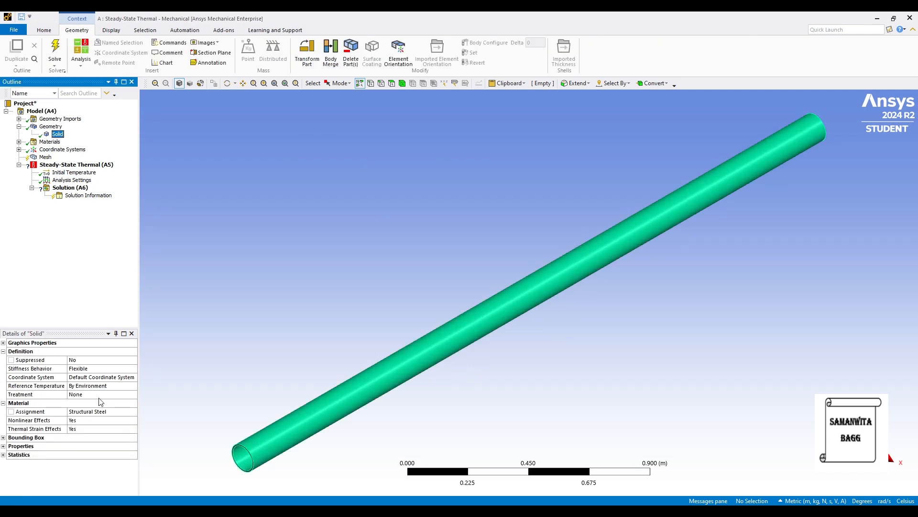
left_click(115, 412)
left_click(133, 412)
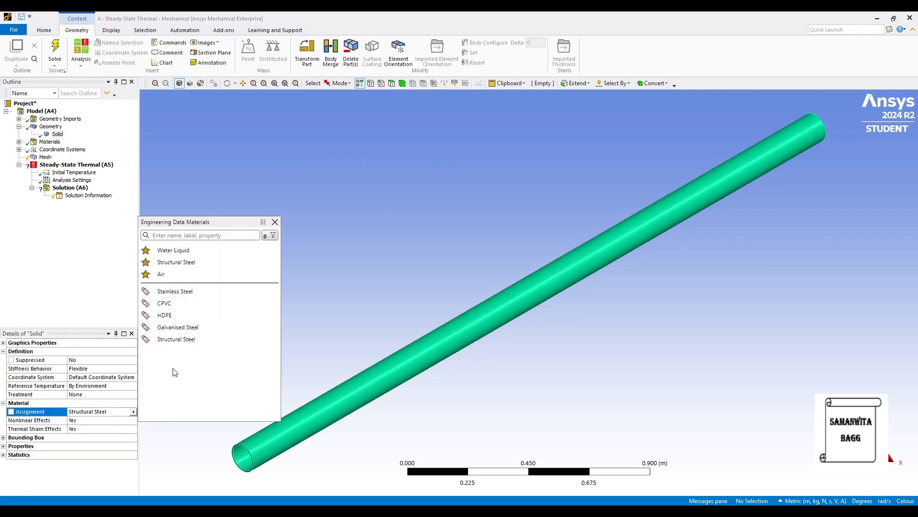
left_click(195, 291)
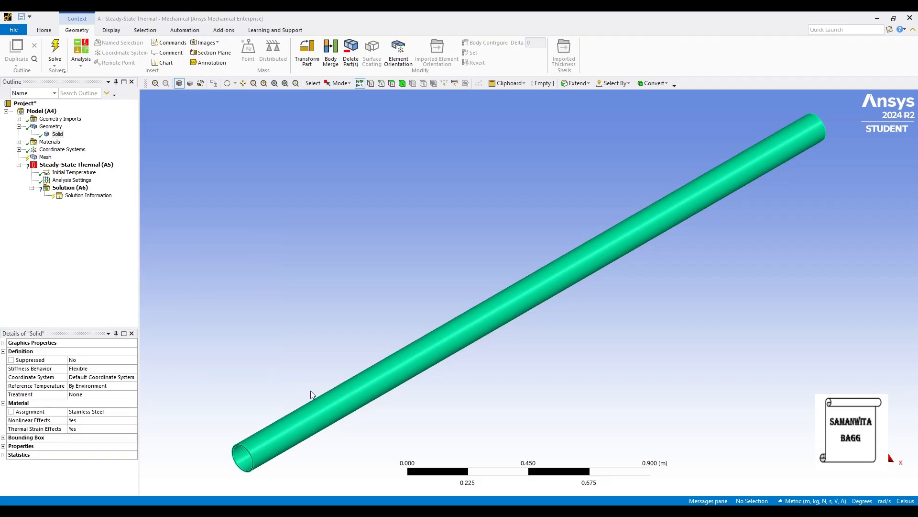
Generate the pipe's mesh with the default element size
left_click(46, 157)
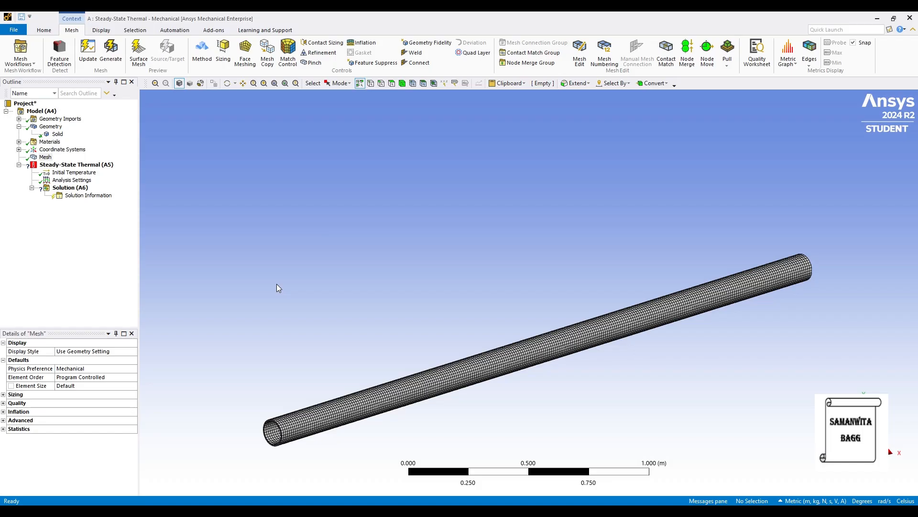
Insert a Temperature load in the Steady-State Thermal analysis, scope it to the pipe's inner cylindrical face and set its magnitude to 25 °C
middle_click_drag(376, 363, 383, 302, "ctrl")
left_click(92, 167)
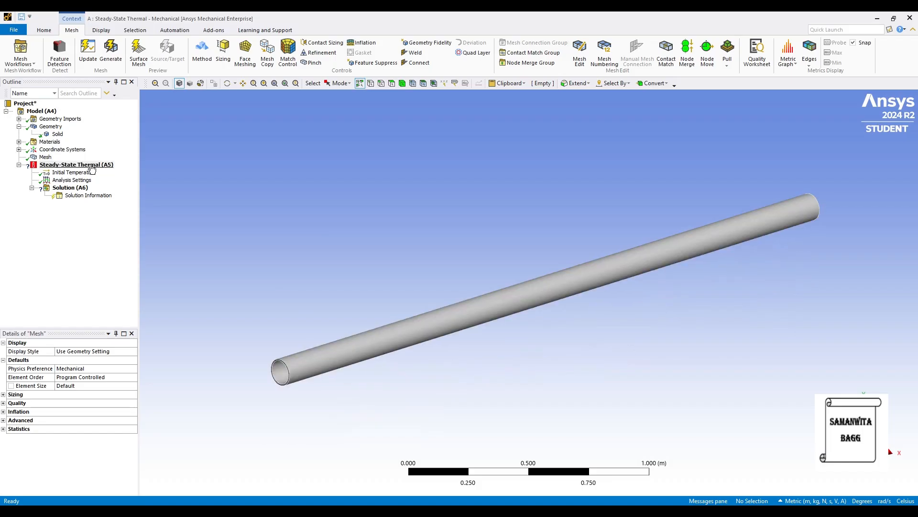
right_click(91, 165)
mouse_move(144, 179)
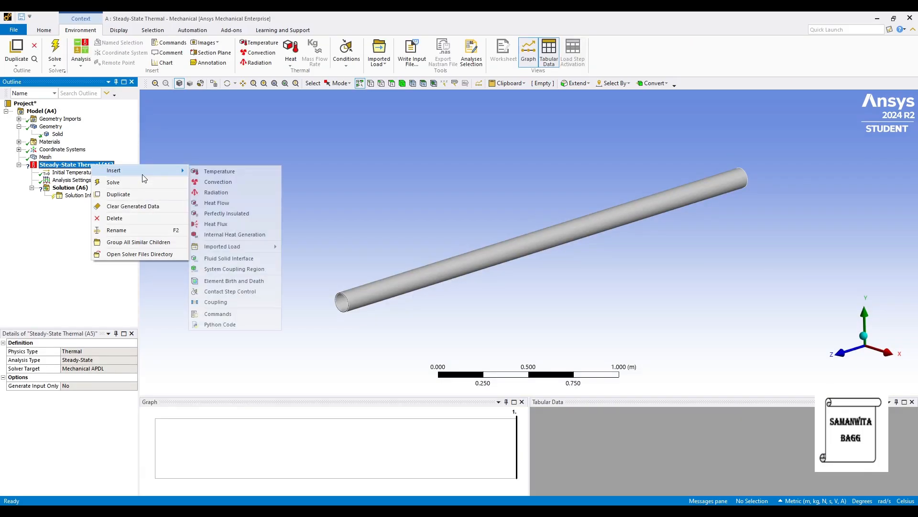
left_click(220, 172)
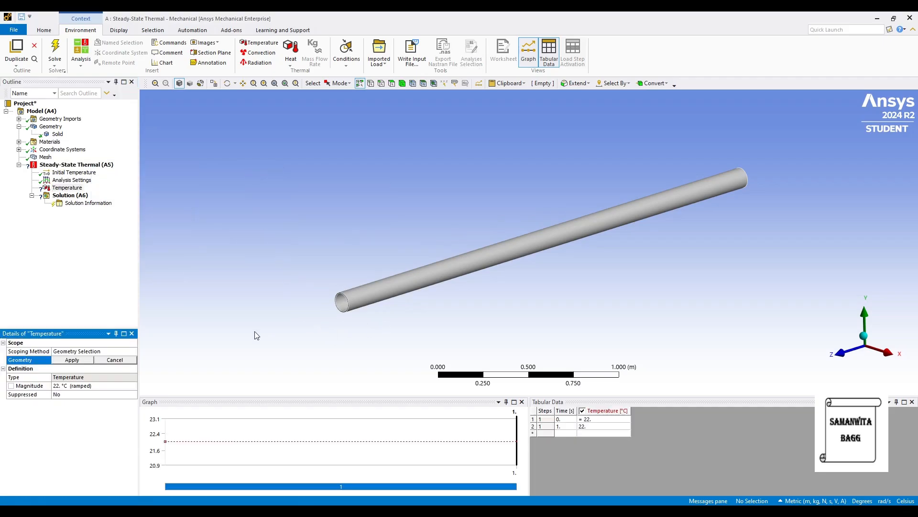
left_click(346, 306)
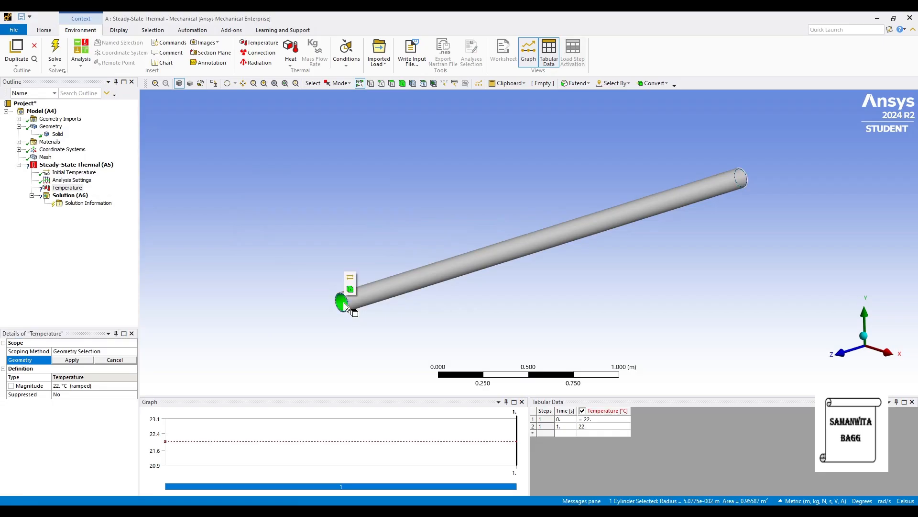
left_click(72, 361)
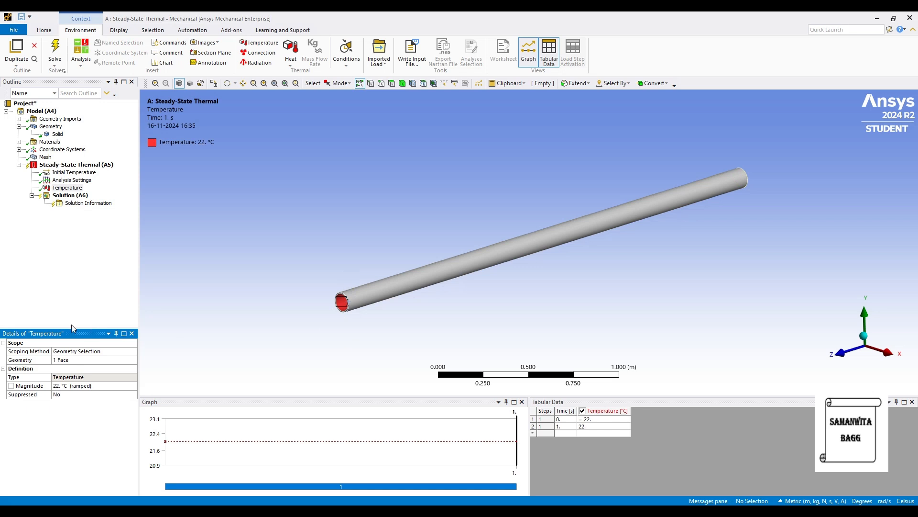
left_click(79, 386)
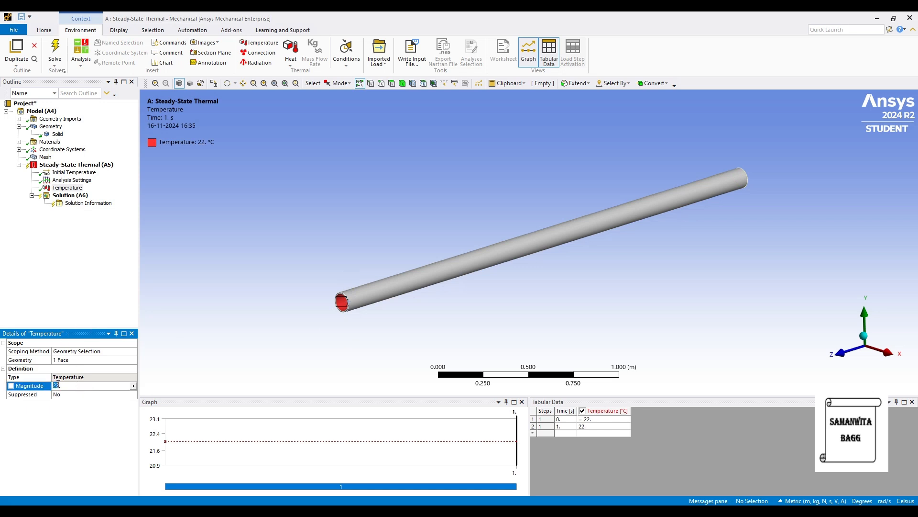
key("Return")
Add a second Temperature load on the pipe's outer cylindrical face with a magnitude of 45 °C
left_click(381, 287)
right_click(381, 287)
mouse_move(483, 66)
left_click(527, 67)
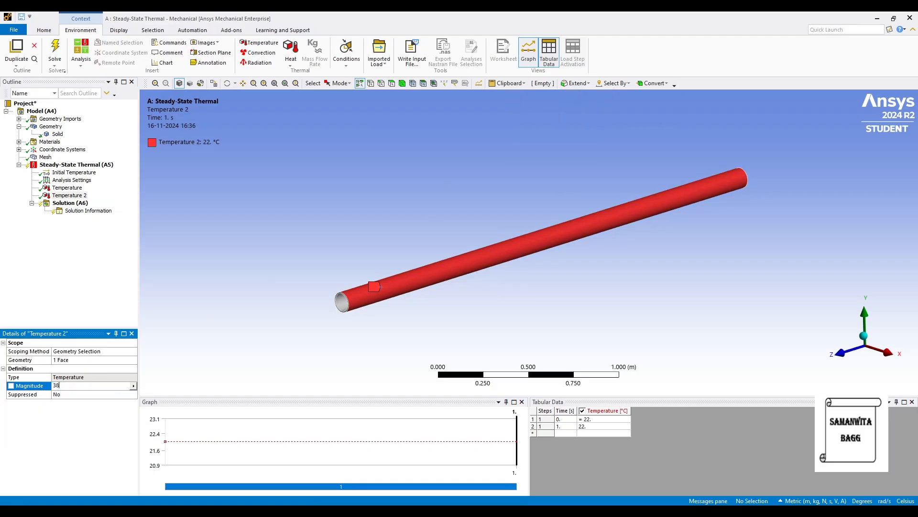
key("Return")
left_click(65, 385)
type("45")
key("Return")
Insert a Convection load in the analysis and scope it to the pipe's inner cylindrical face
right_click(99, 165)
mouse_move(170, 173)
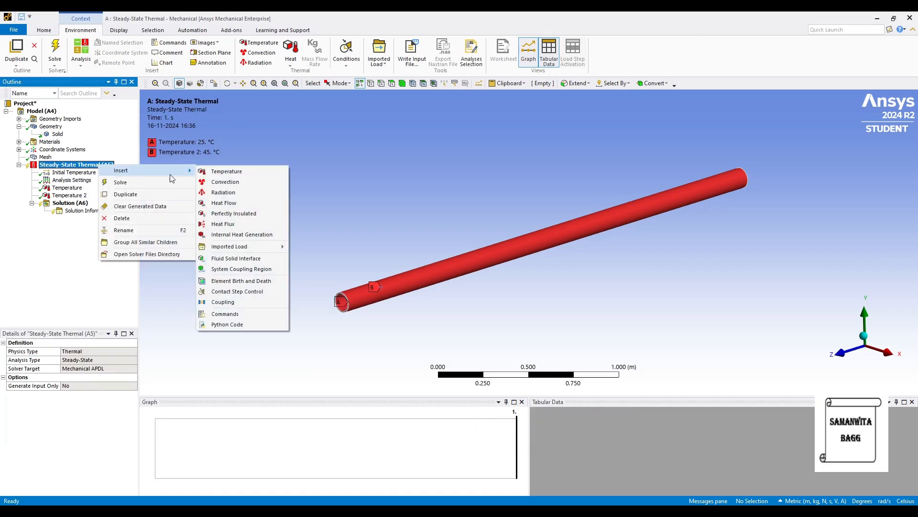
left_click(240, 185)
scroll(338, 304, "up", 3)
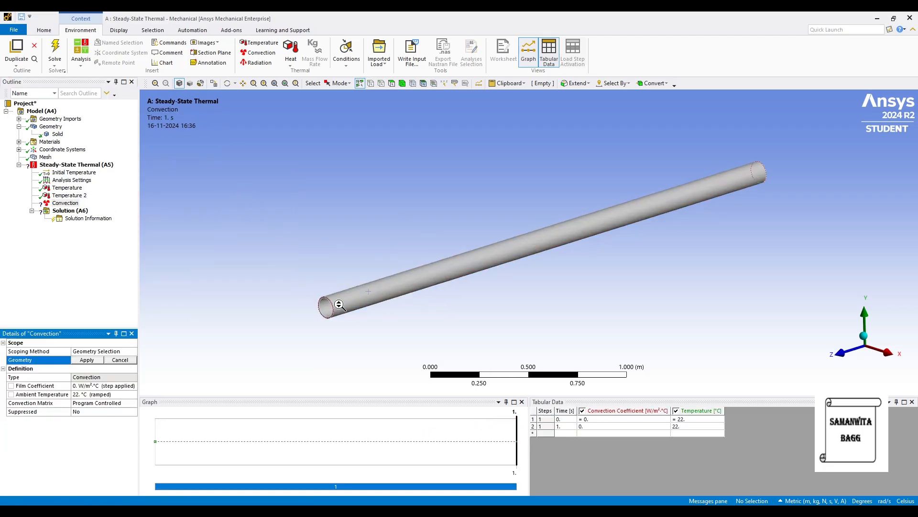
left_click(291, 321)
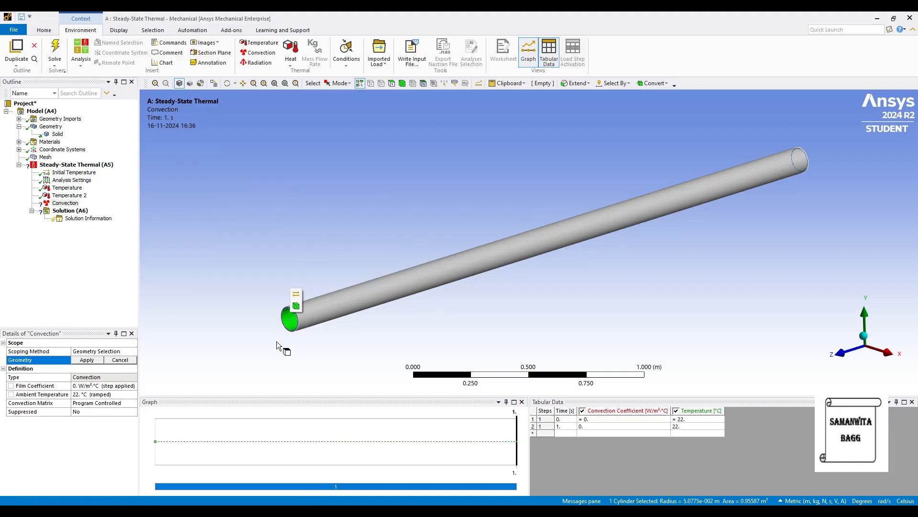
left_click(87, 360)
Set the convection's film coefficient to 100 W/m²·°C and its ambient temperature to 25 °C
left_click(80, 386)
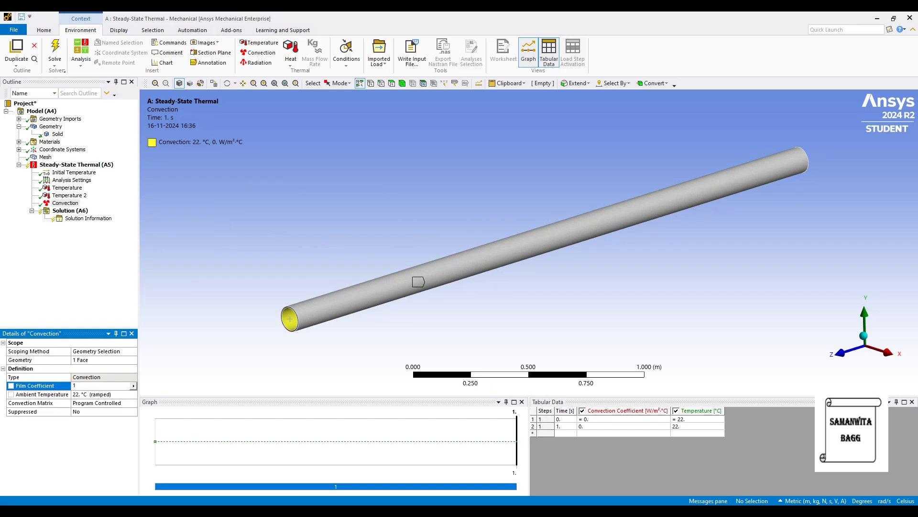
type("100")
key("Return")
left_click(84, 396)
type("25")
key("Return")
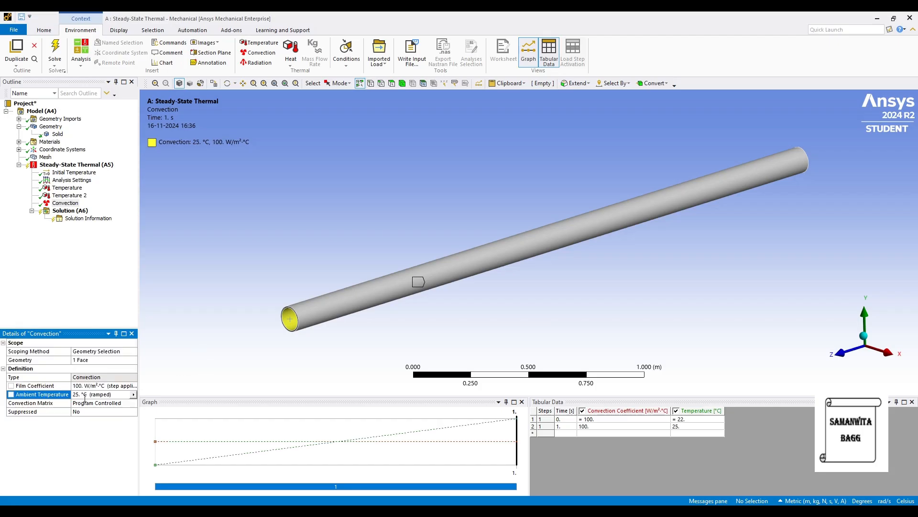
left_click(83, 386)
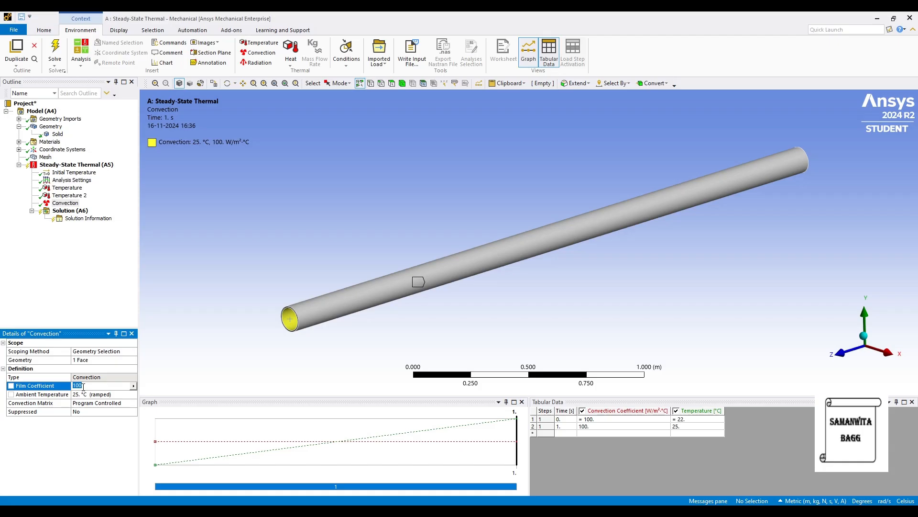
left_click(222, 352)
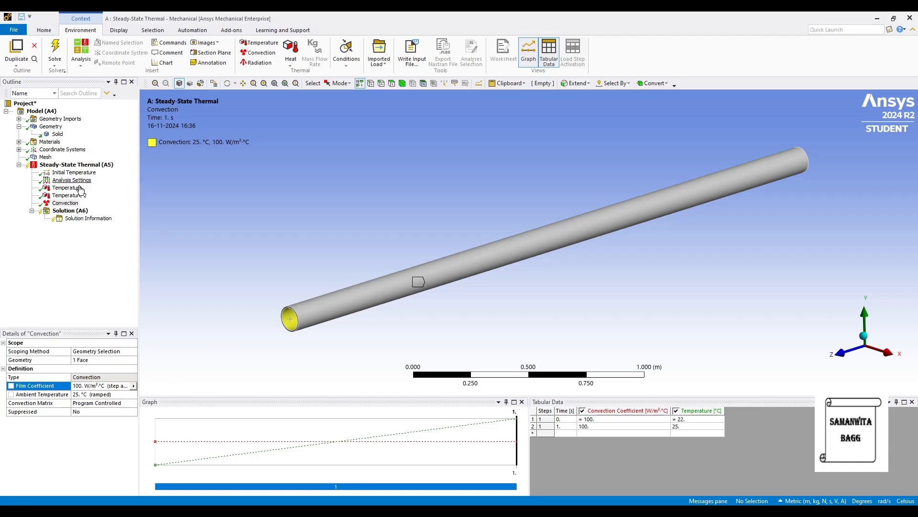
right_click(90, 164)
mouse_move(108, 167)
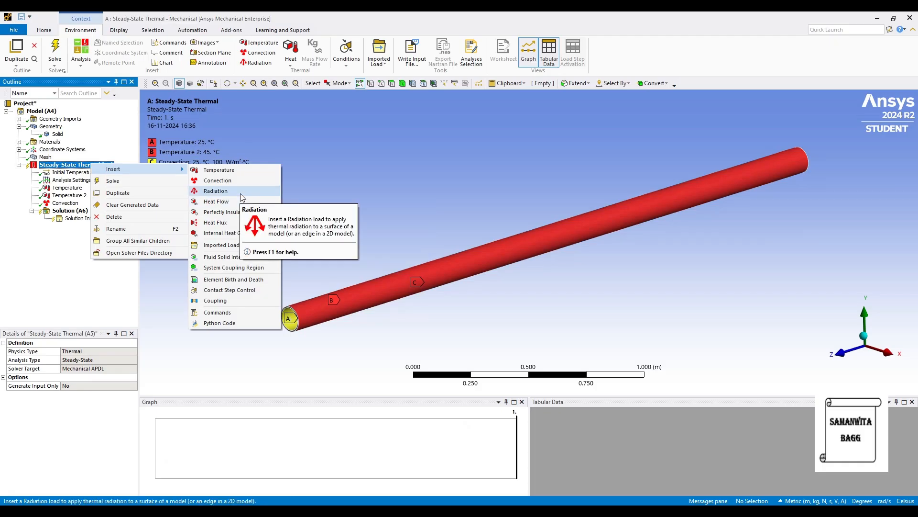
left_click(113, 298)
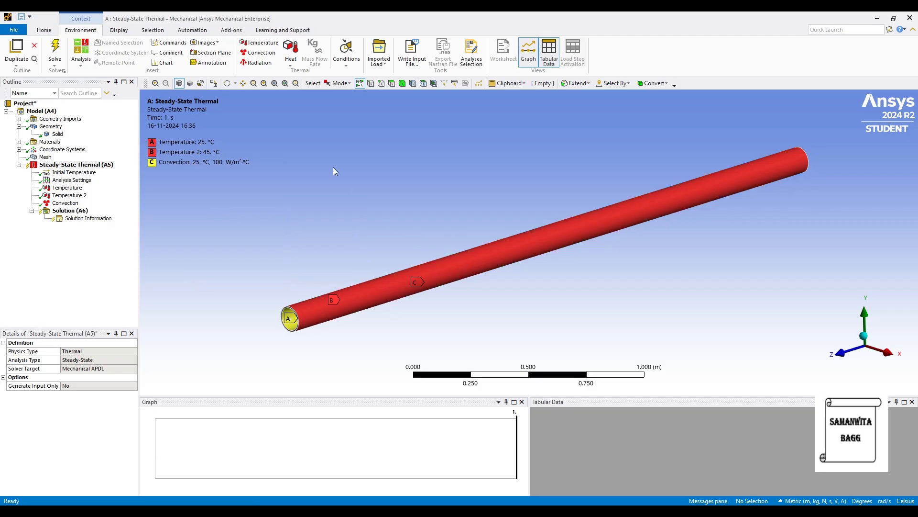
Insert a thermal Temperature result for all bodies under the solution
left_click(79, 211)
right_click(79, 212)
mouse_move(92, 219)
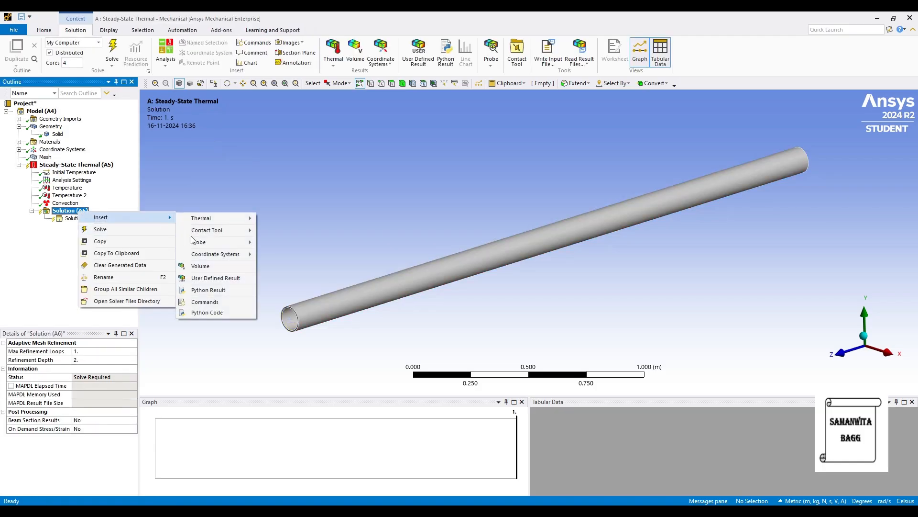
mouse_move(226, 224)
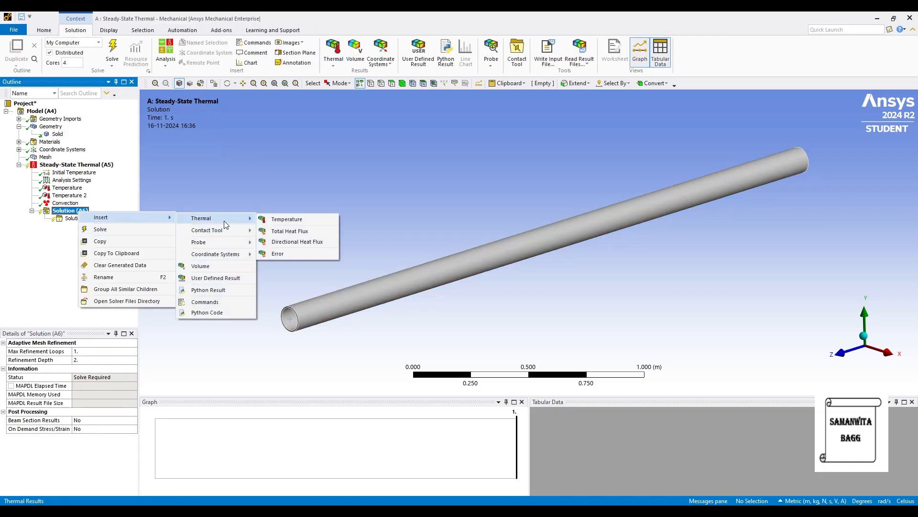
left_click(268, 221)
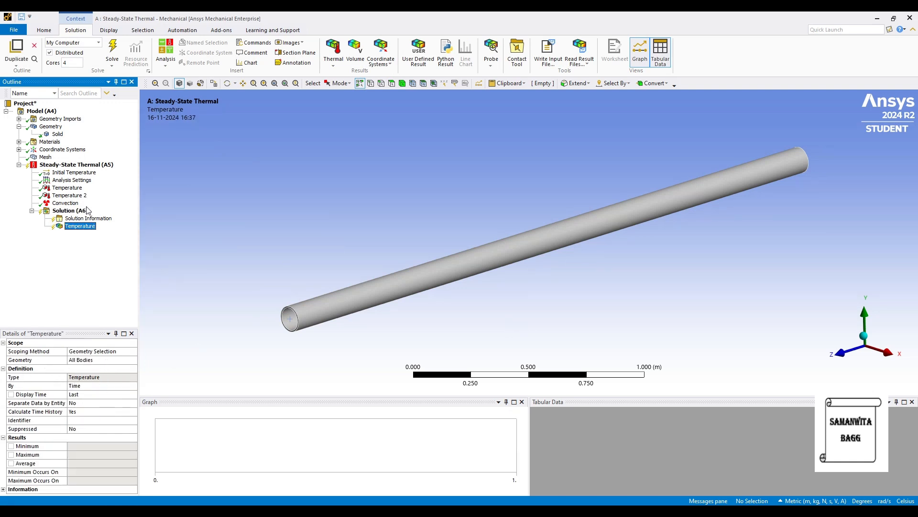
Insert a Total Heat Flux result for all bodies under the solution
left_click(86, 213)
right_click(86, 213)
mouse_move(108, 216)
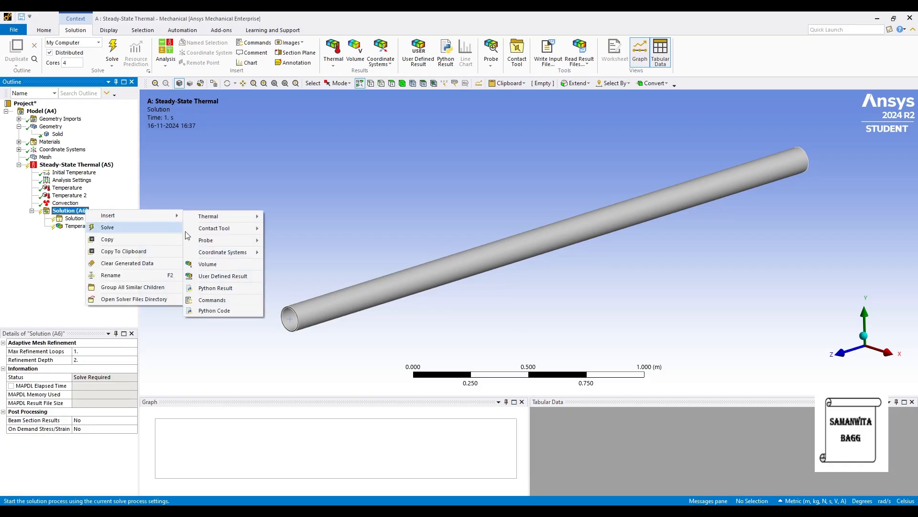
mouse_move(224, 217)
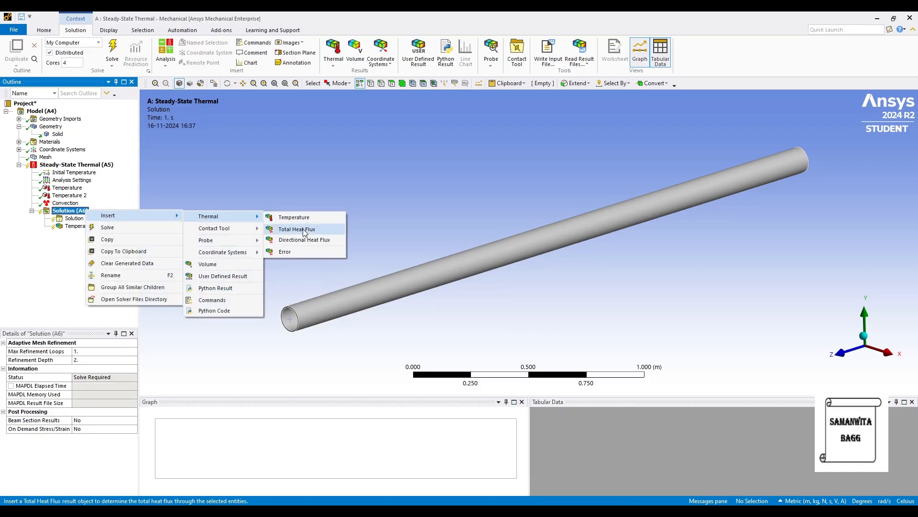
left_click(290, 228)
Insert a Directional Heat Flux result for all bodies, keeping its orientation along the X axis
left_click(87, 212)
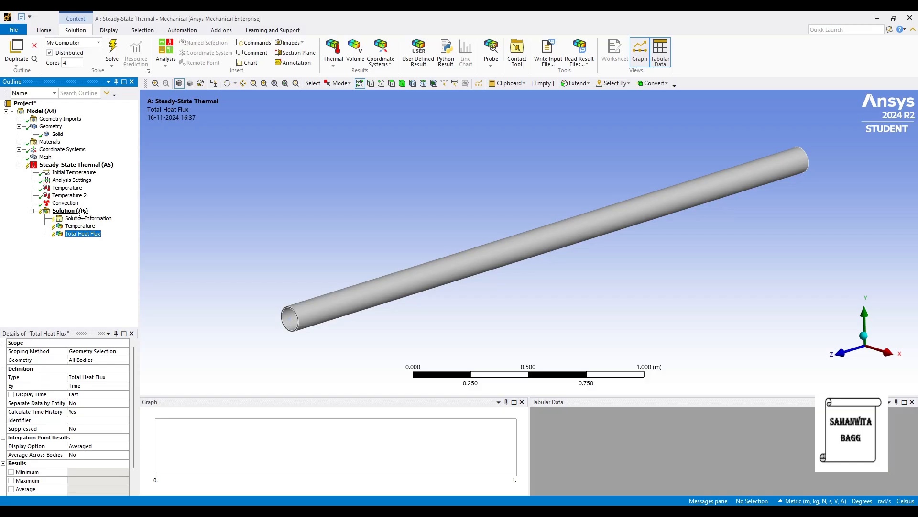
right_click(87, 214)
mouse_move(87, 215)
mouse_move(220, 216)
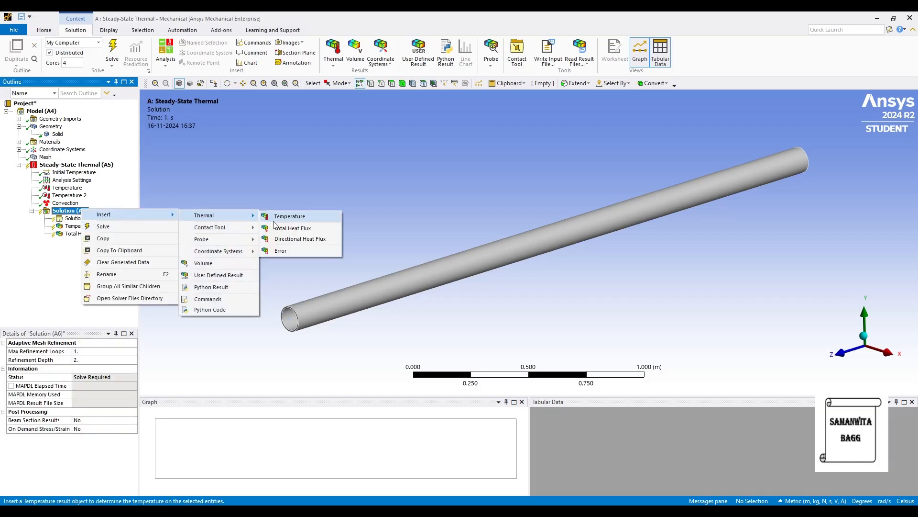
left_click(297, 239)
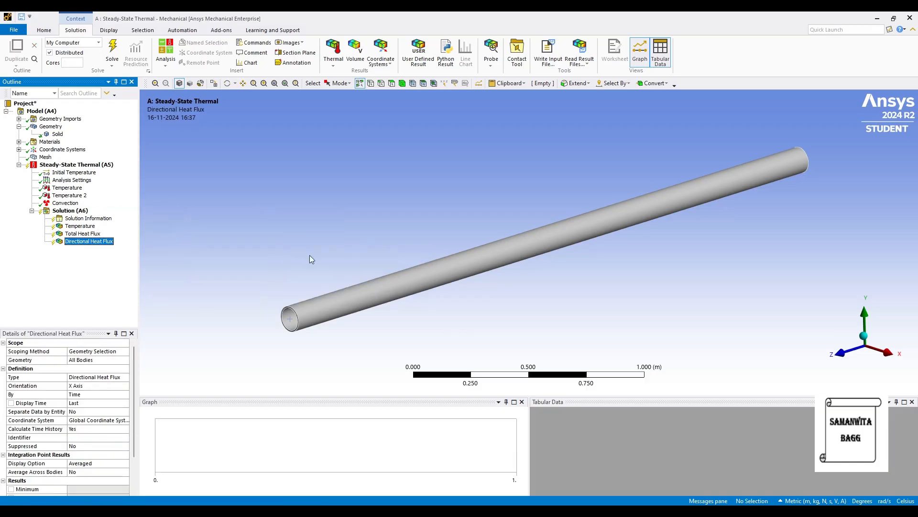
middle_click_drag(516, 288, 536, 290)
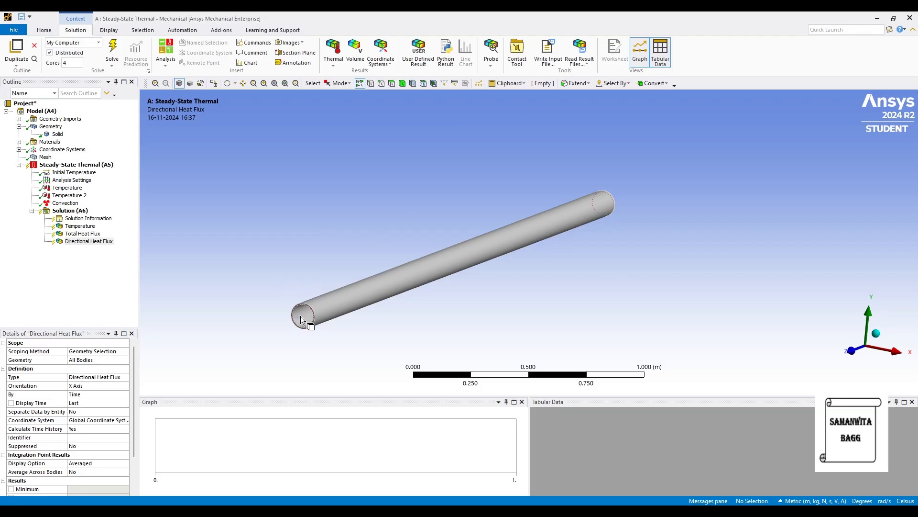
left_click(88, 386)
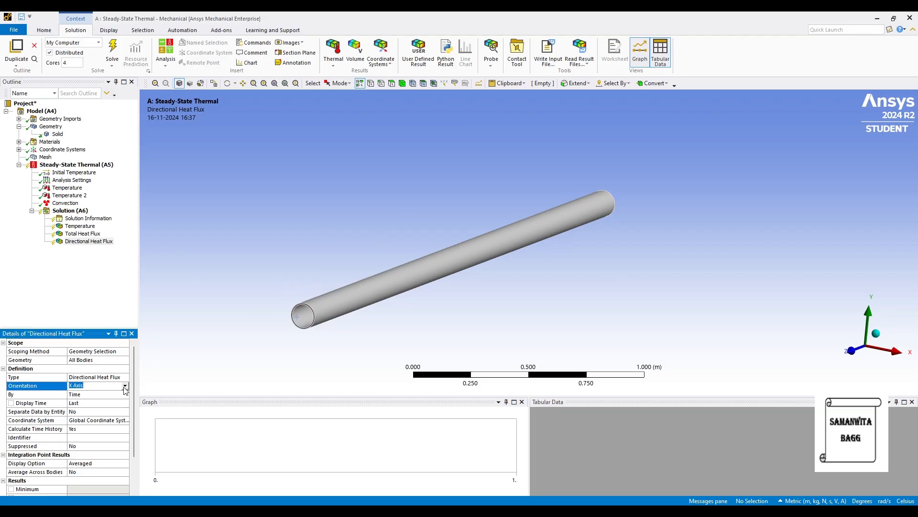
middle_click_drag(453, 327, 435, 328)
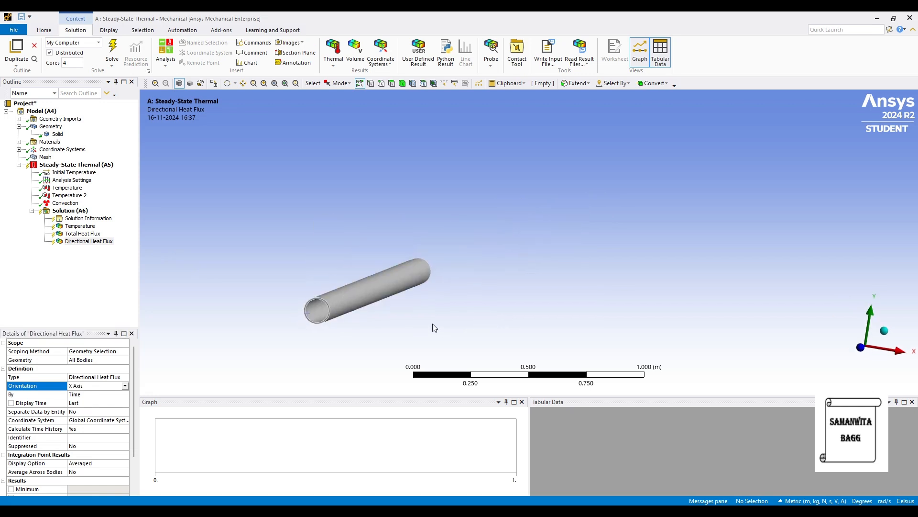
middle_click_drag(388, 335, 261, 321)
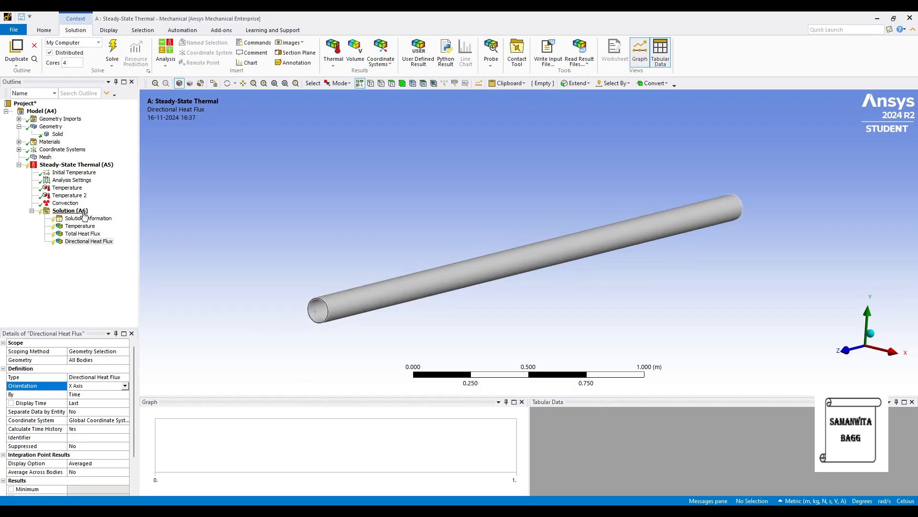
Insert a second Directional Heat Flux result under the solution and change its orientation axis
right_click(84, 212)
mouse_move(94, 219)
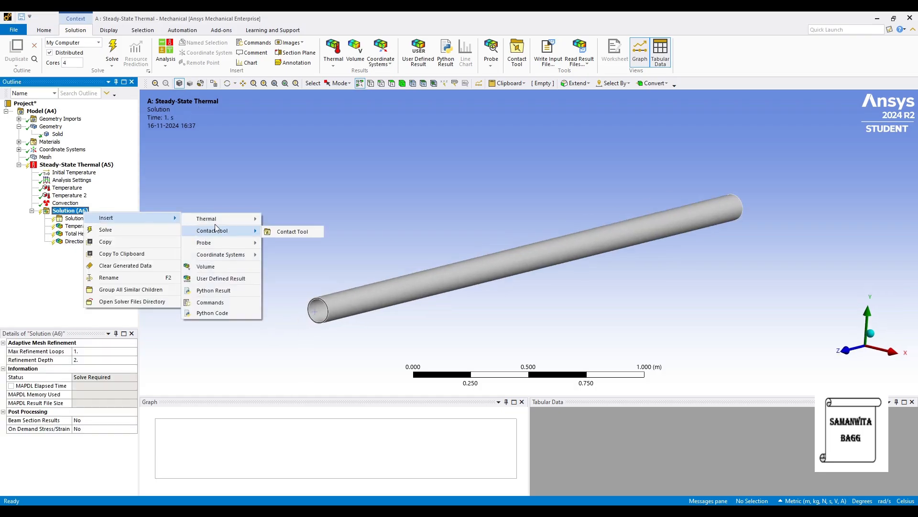
mouse_move(225, 218)
left_click(303, 243)
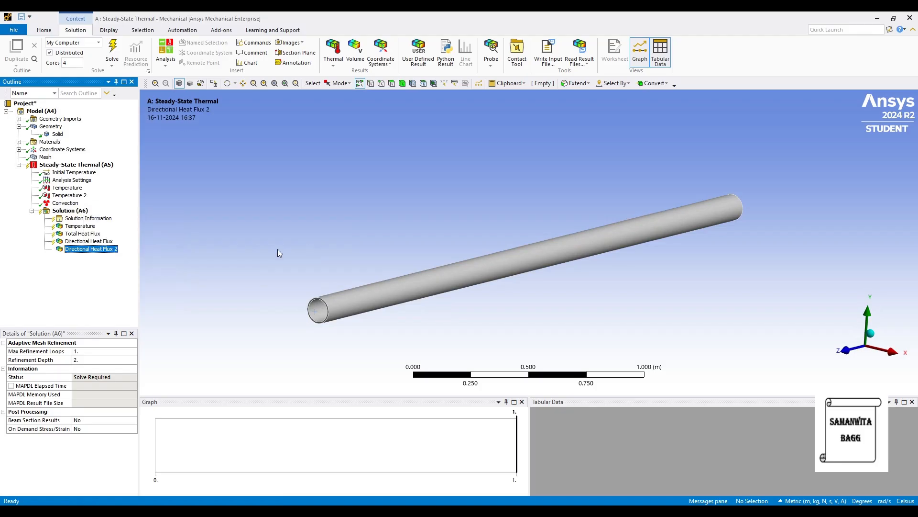
left_click(92, 386)
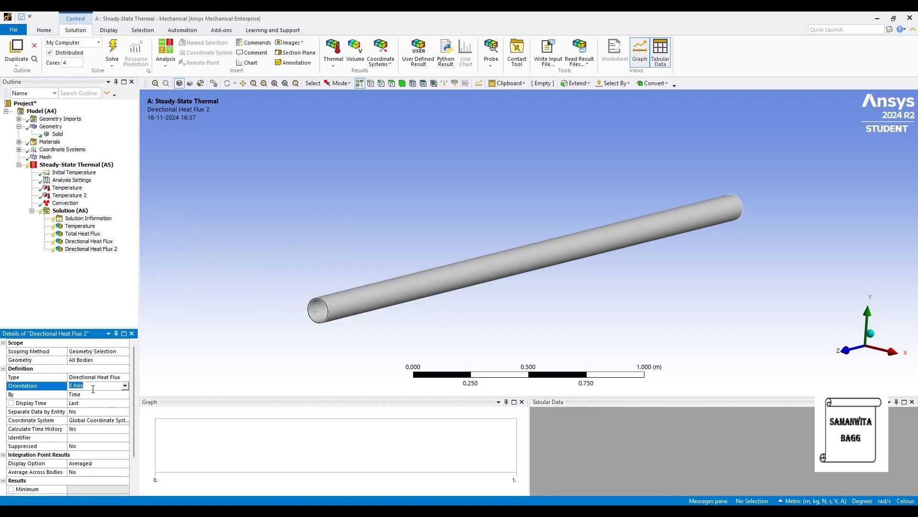
left_click(125, 385)
left_click(98, 399)
Solve the steady-state thermal analysis of the pipe
left_click(71, 210)
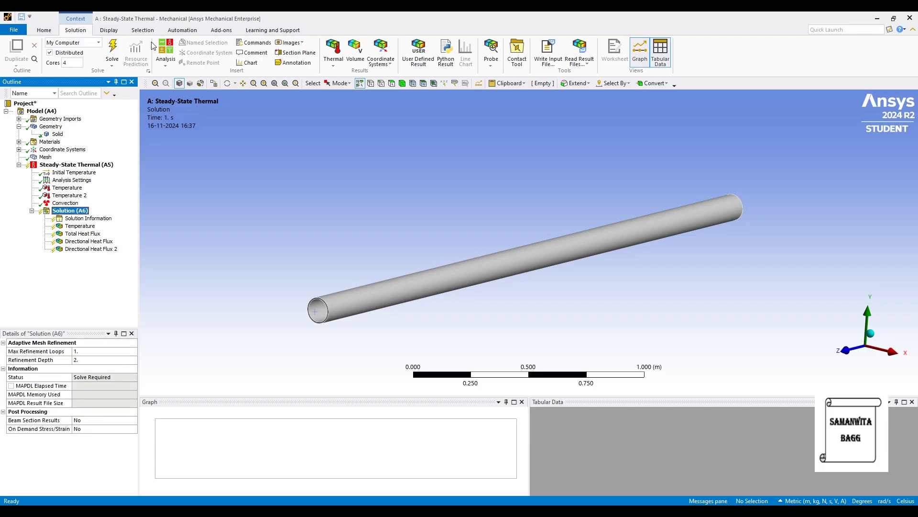
left_click(112, 50)
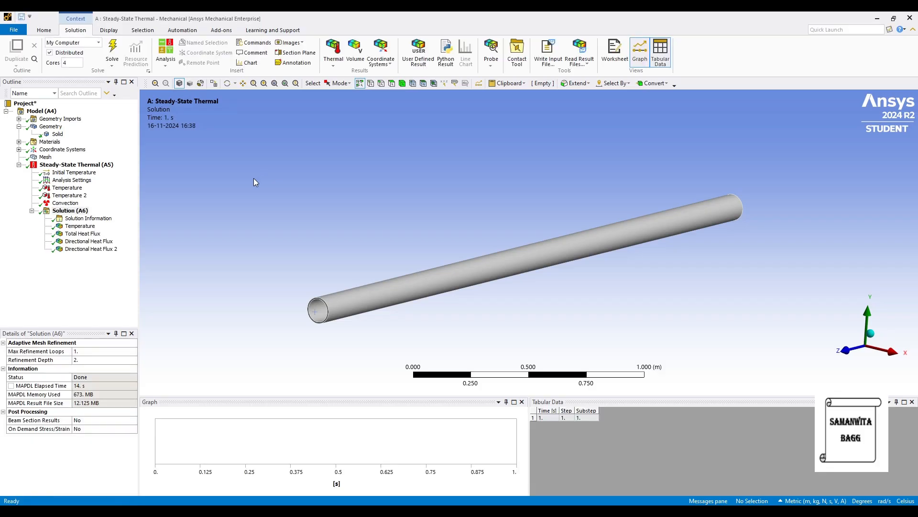
Display the Temperature result on the pipe with no wireframe edges and smooth contours
left_click(80, 225)
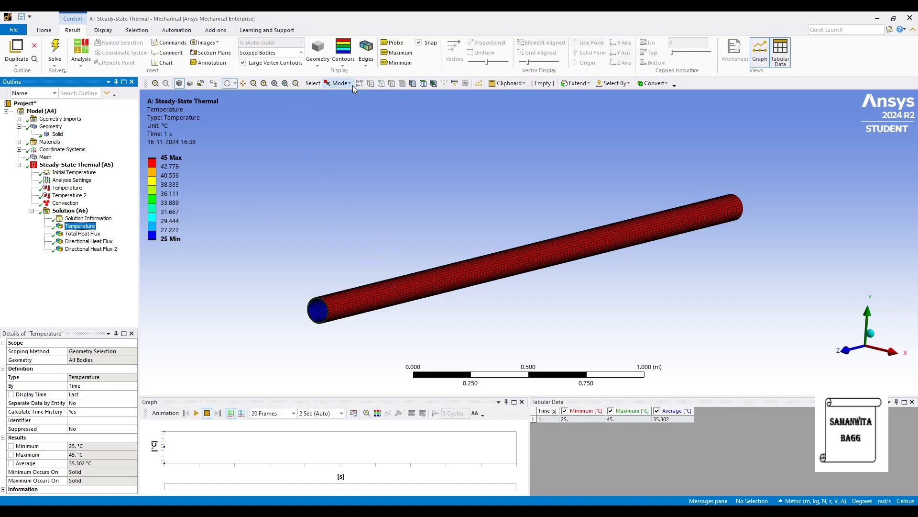
left_click(367, 61)
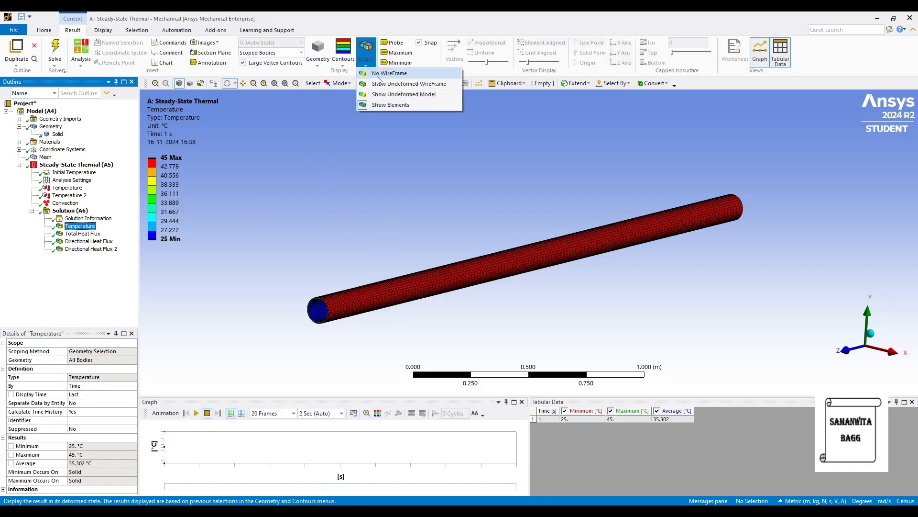
left_click(383, 73)
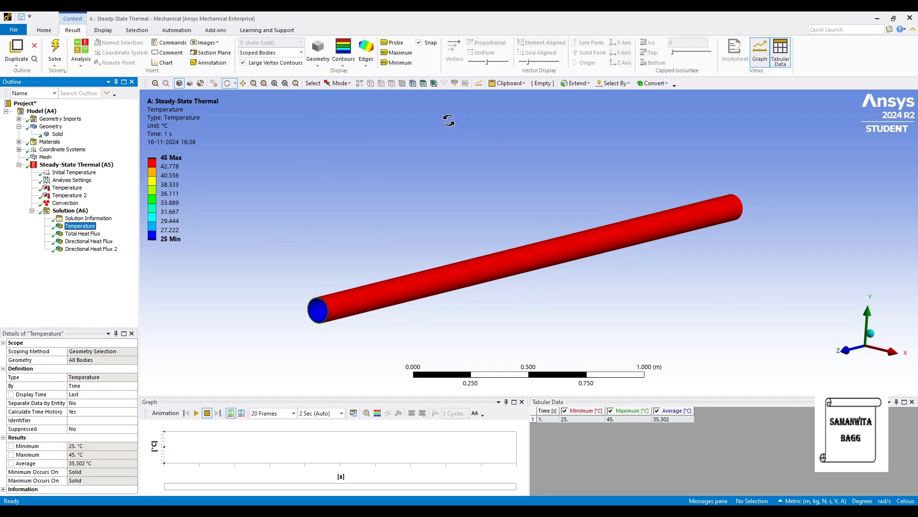
left_click(345, 63)
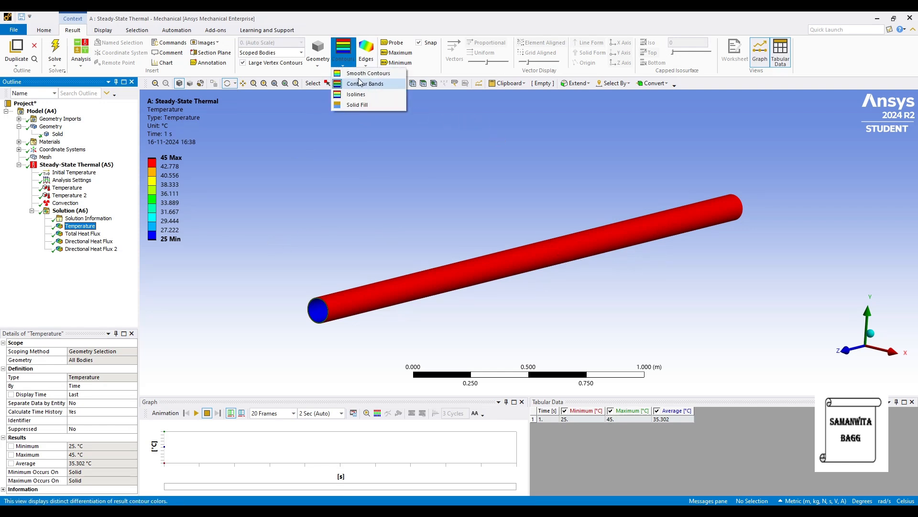
left_click(360, 73)
Examine the temperature distribution along the pipe's outer surface and at its open end, and play the Temperature result animation
left_click_drag(451, 246, 595, 238)
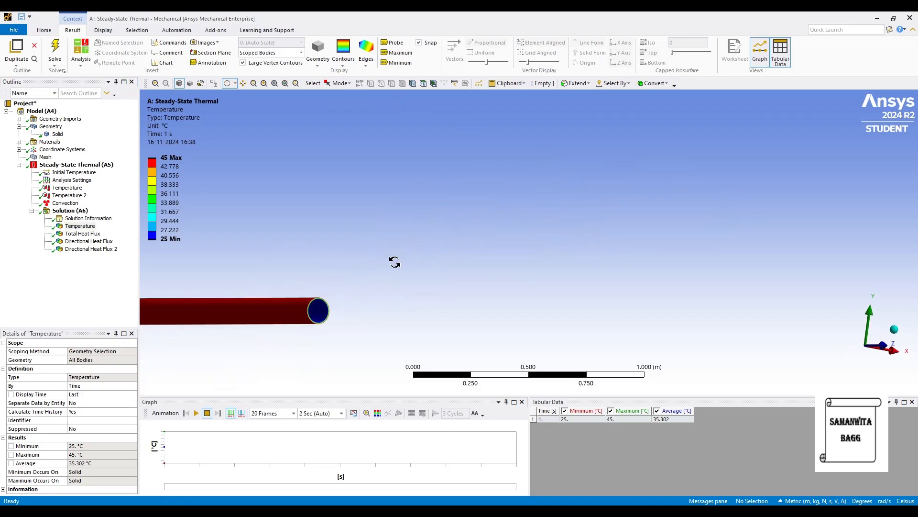
scroll(307, 284, "up", 2)
scroll(275, 309, "down", 3)
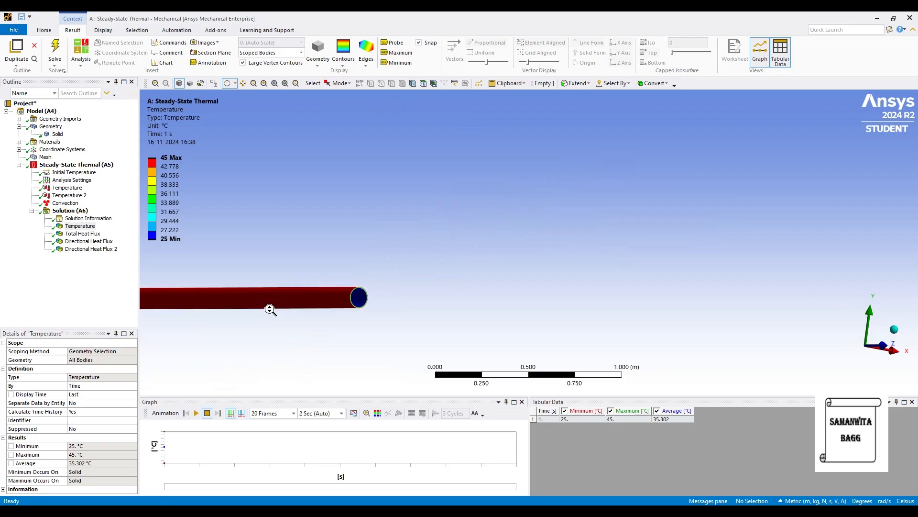
middle_click_drag(268, 286, 436, 273, "ctrl")
middle_click_drag(436, 273, 434, 263)
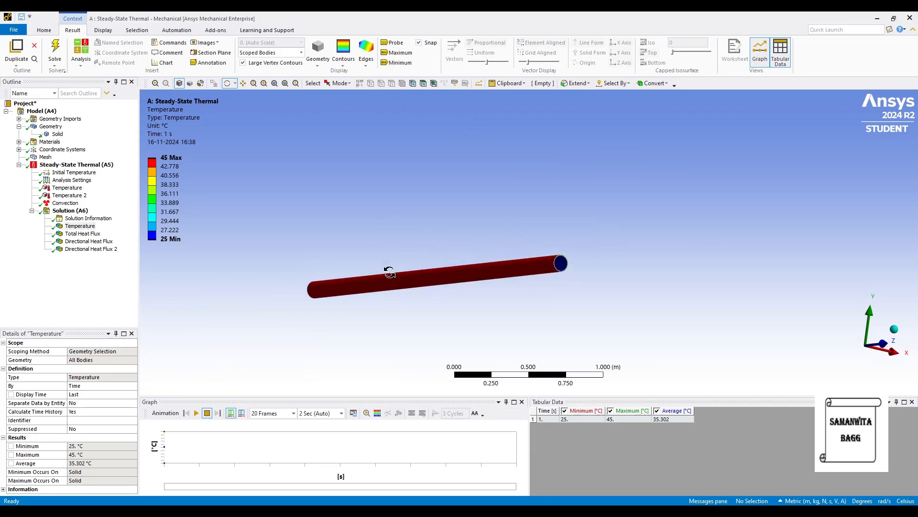
left_click_drag(351, 288, 334, 312)
scroll(351, 310, "down", 3)
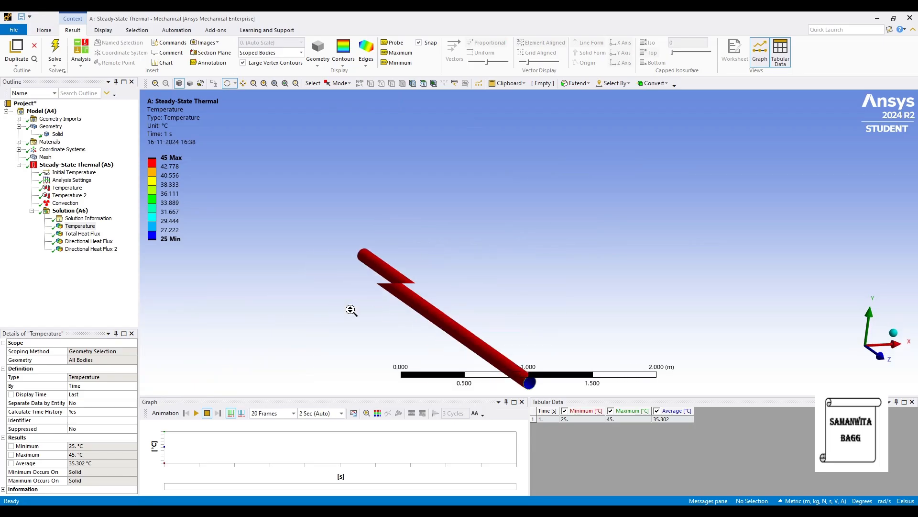
middle_click_drag(406, 303, 400, 234, "ctrl")
scroll(400, 235, "up", 4)
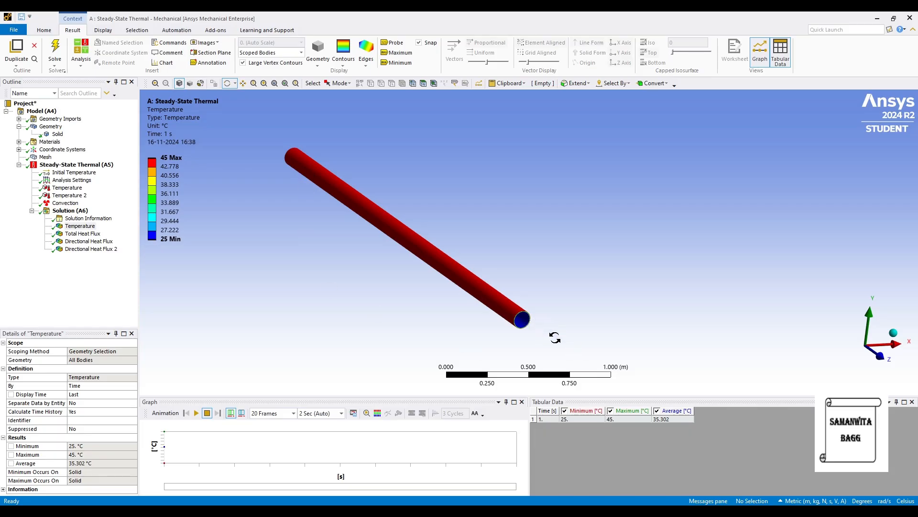
scroll(554, 338, "up", 3)
scroll(517, 357, "down", 2)
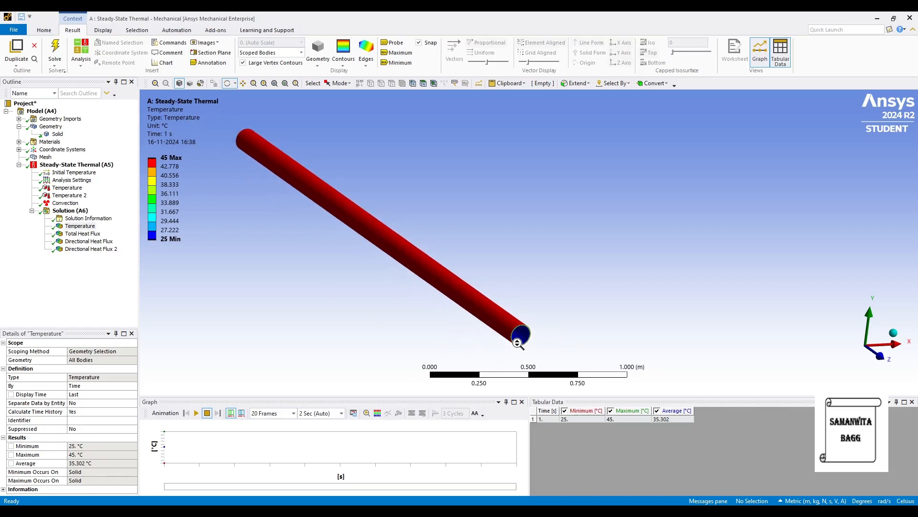
left_click(197, 413)
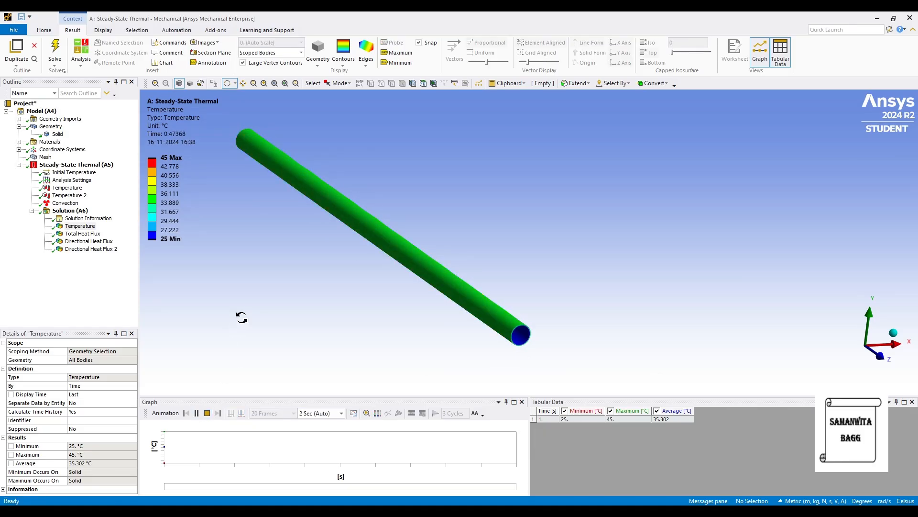
left_click(196, 413)
Show the Total Heat Flux result on the pipe and play its animation
left_click(99, 234)
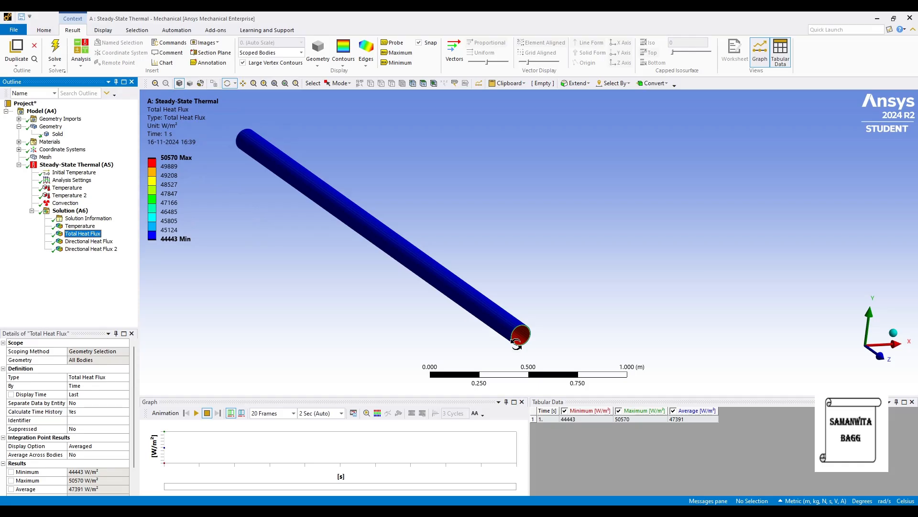
left_click(195, 413)
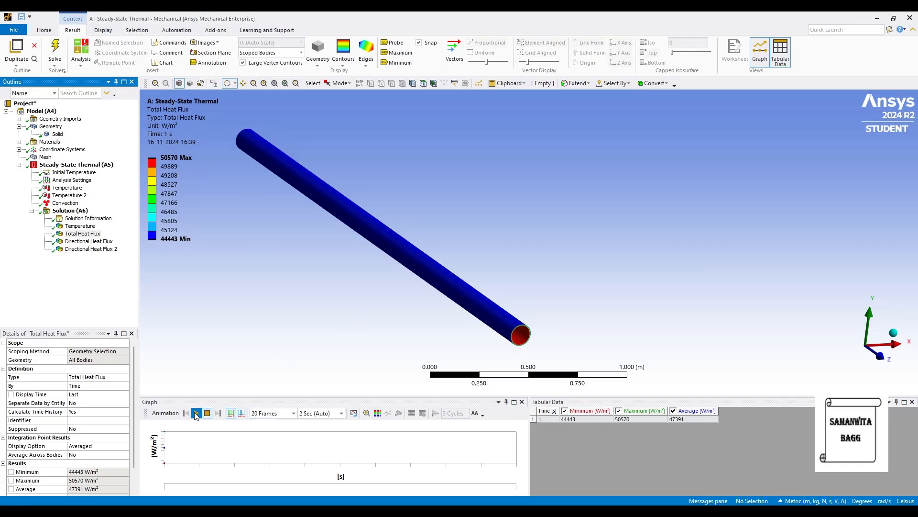
left_click(195, 413)
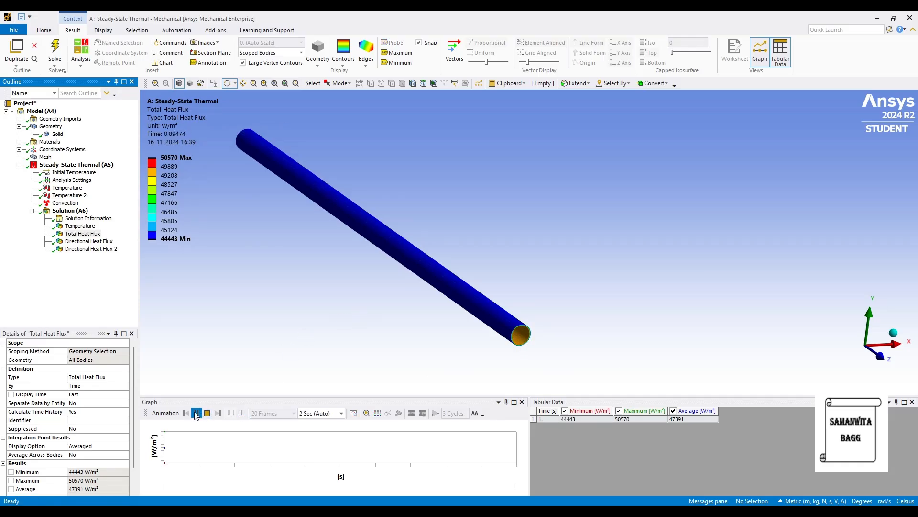
Examine the X-axis Directional Heat Flux result along the whole length of the pipe
left_click(97, 241)
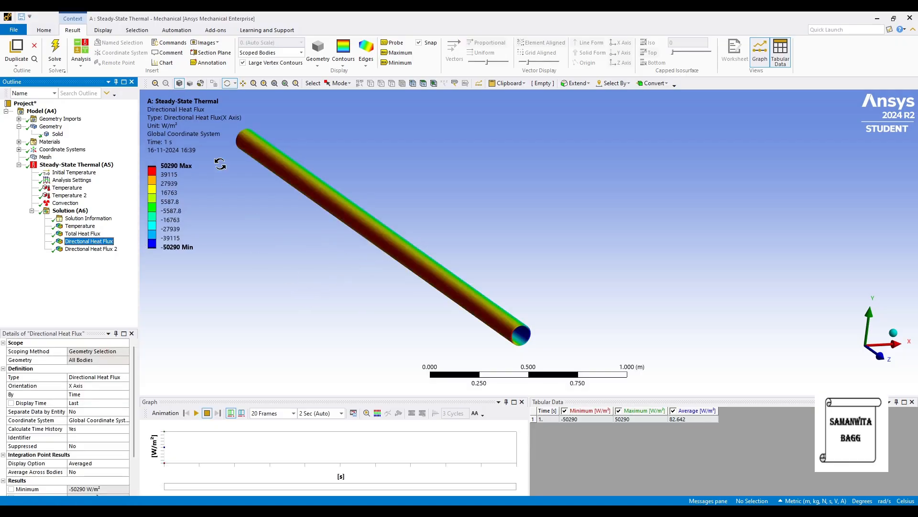
left_click(167, 175)
left_click_drag(417, 273, 427, 245)
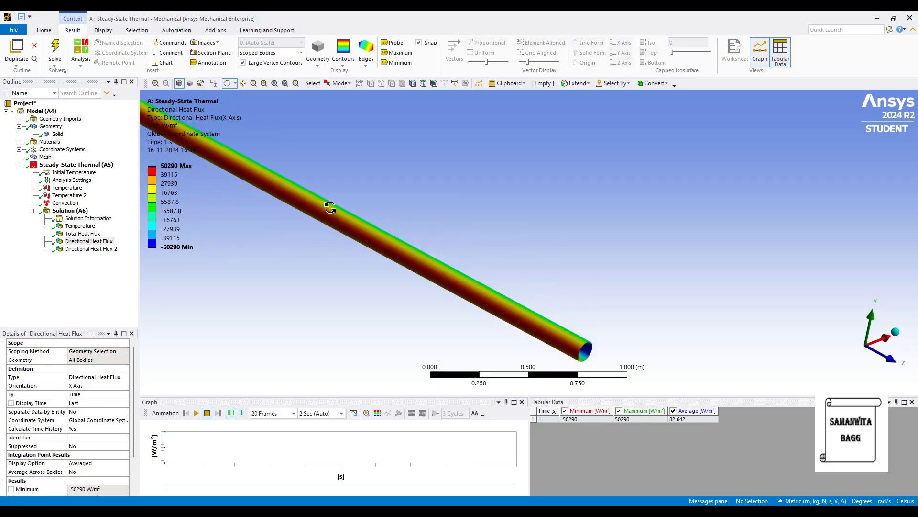
scroll(330, 204, "down", 2)
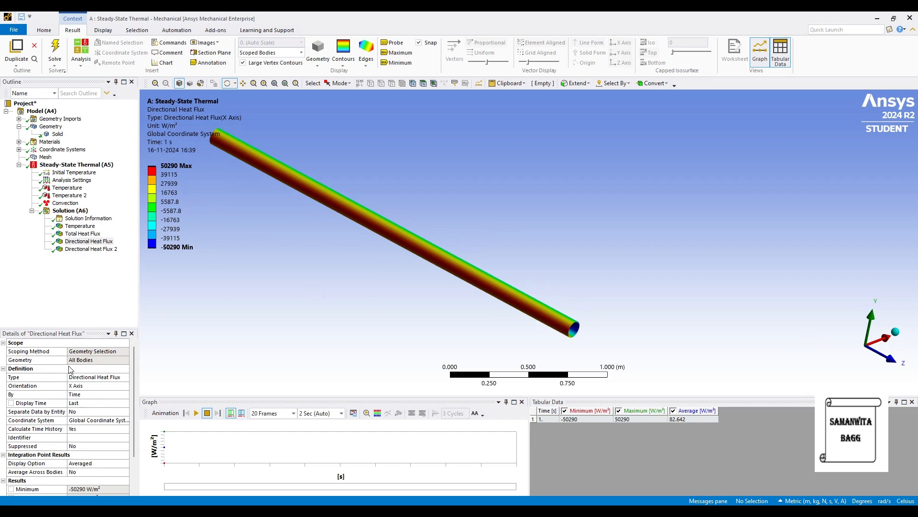
Examine the Y-axis Directional Heat Flux result over the pipe's surface and open end
left_click(90, 249)
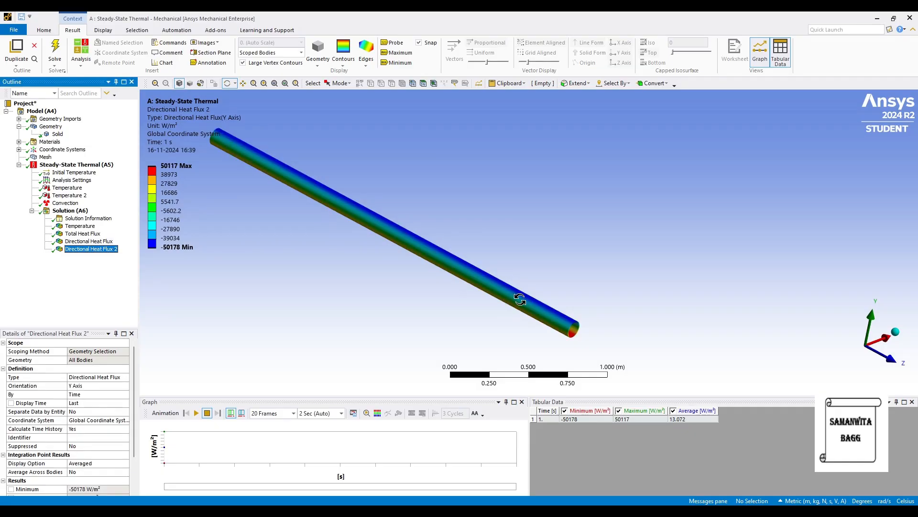
left_click_drag(512, 324, 466, 303)
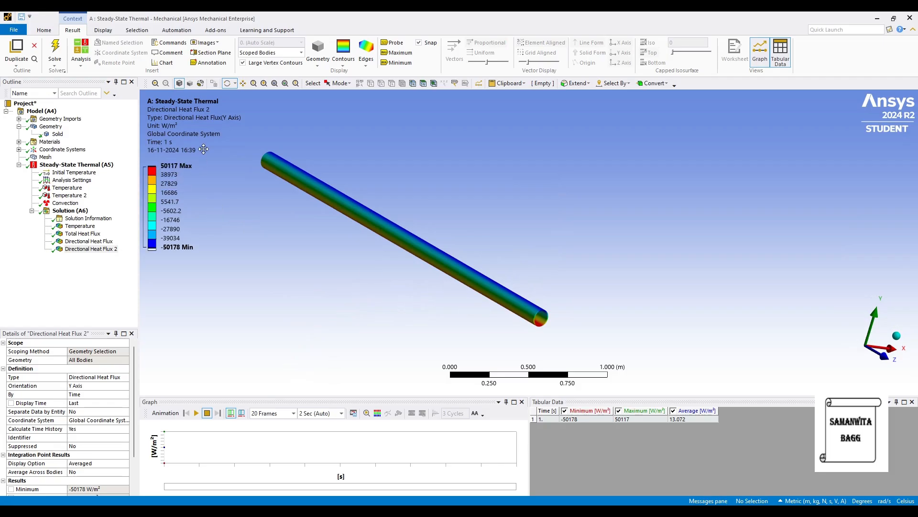
left_click_drag(388, 257, 386, 253)
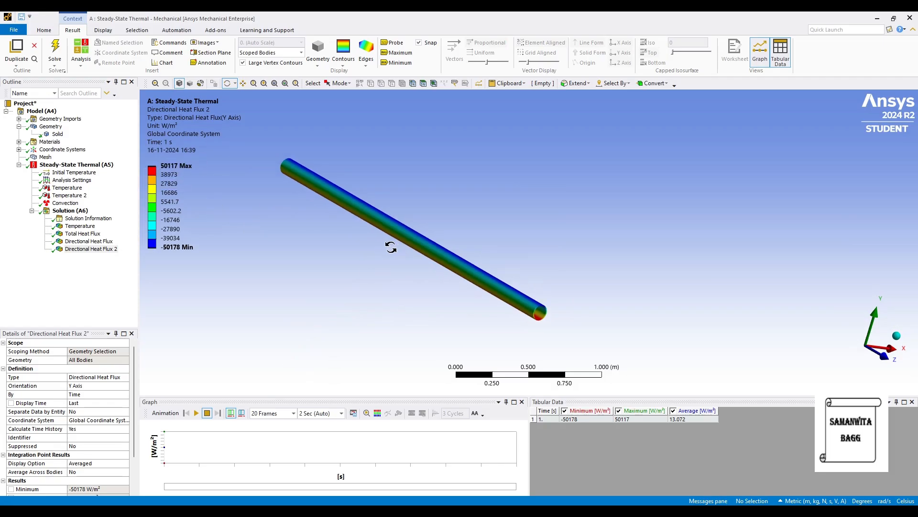
middle_click_drag(390, 247, 412, 263, "ctrl")
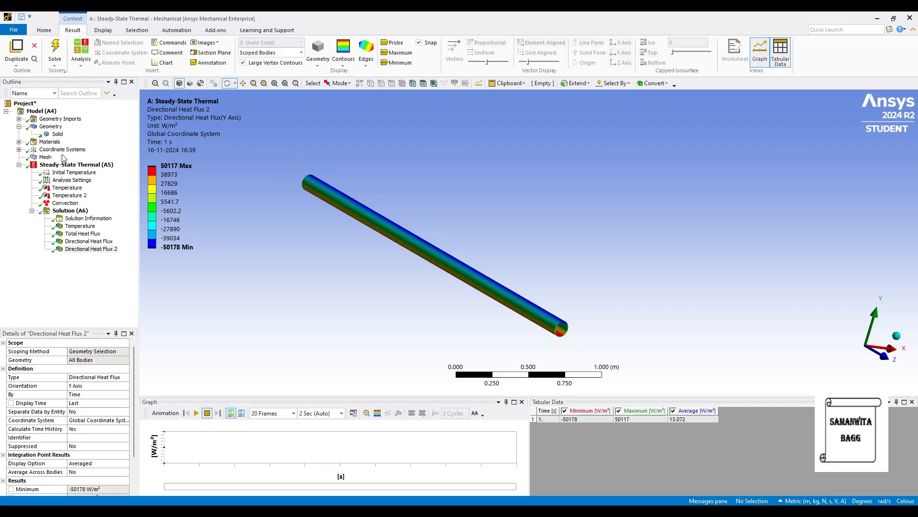
Change the pipe body's material assignment to Galvanised Steel and solve the steady-state thermal analysis again
left_click(57, 134)
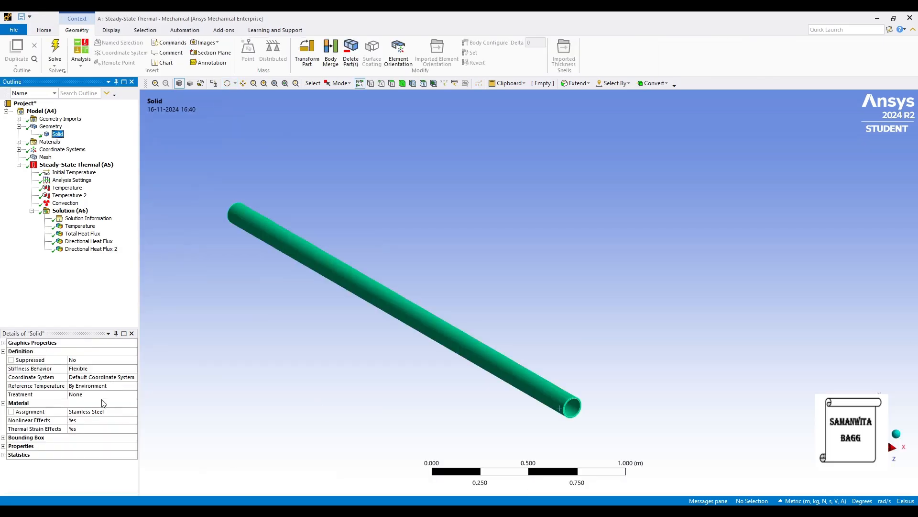
left_click(111, 413)
left_click(133, 412)
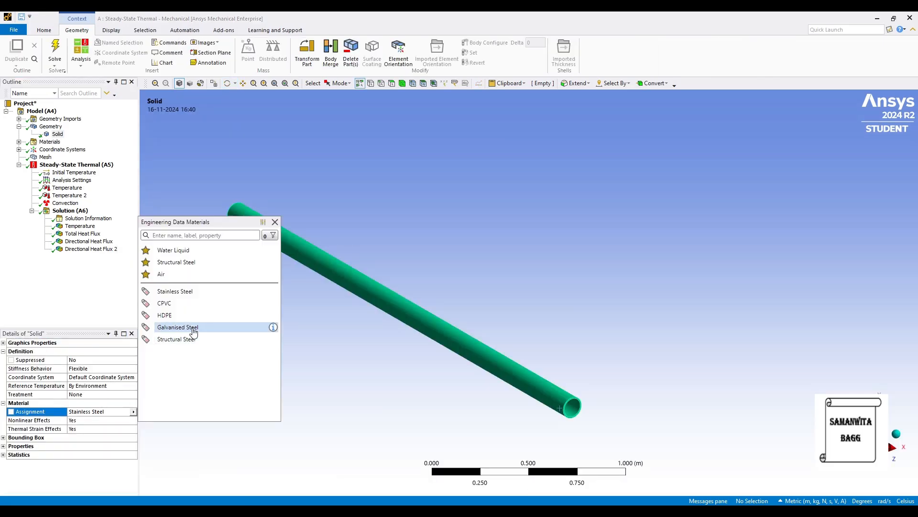
left_click(184, 327)
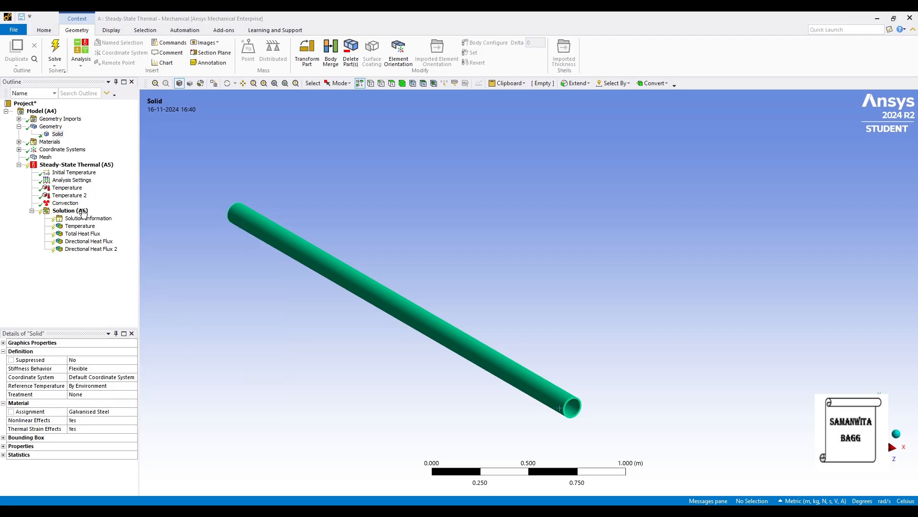
left_click(55, 46)
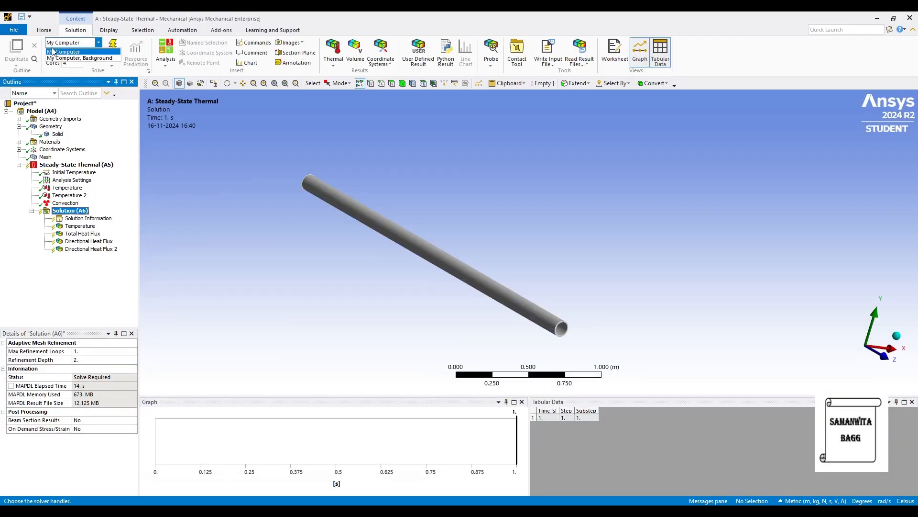
left_click(113, 50)
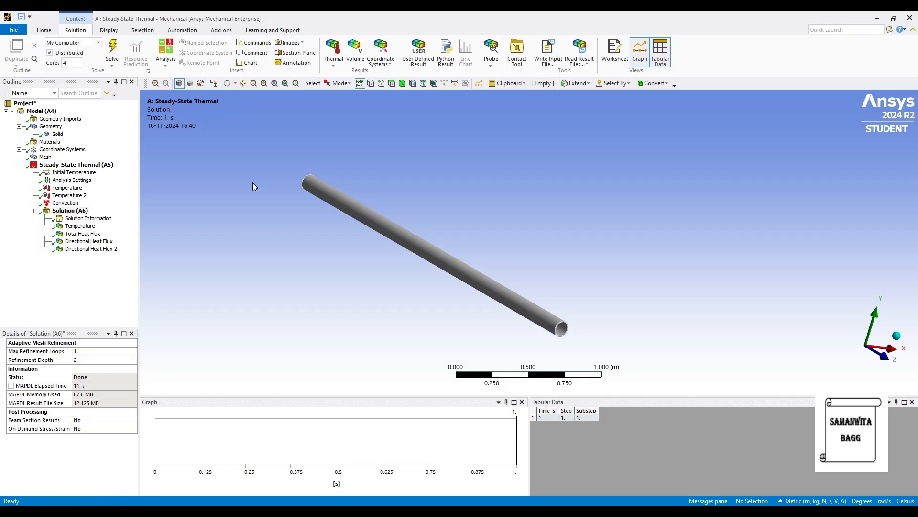
Review the temperature, total heat flux and both directional heat flux results for the galvanised steel pipe, animating the total heat flux
left_click(80, 226)
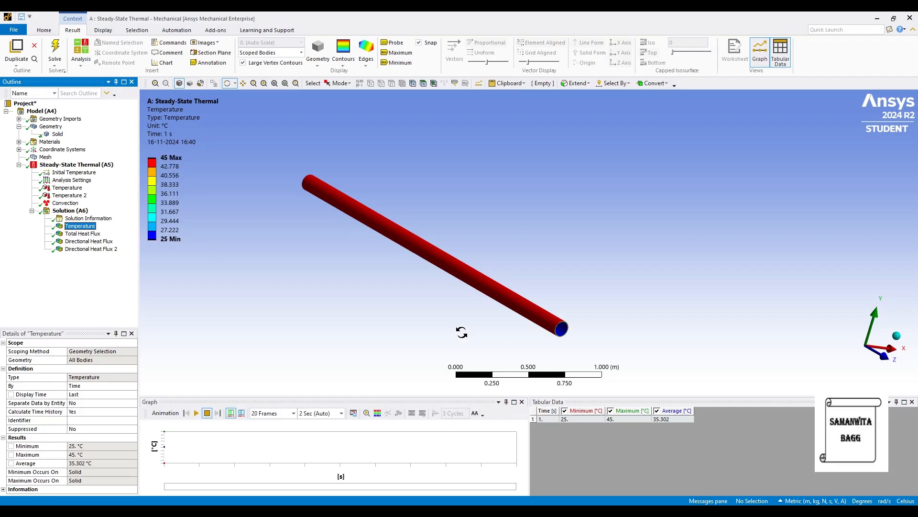
left_click(83, 234)
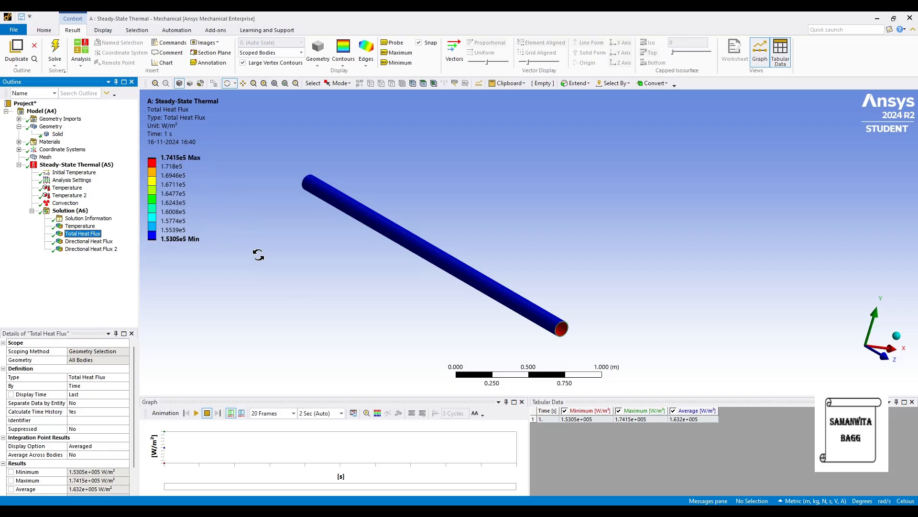
left_click(197, 413)
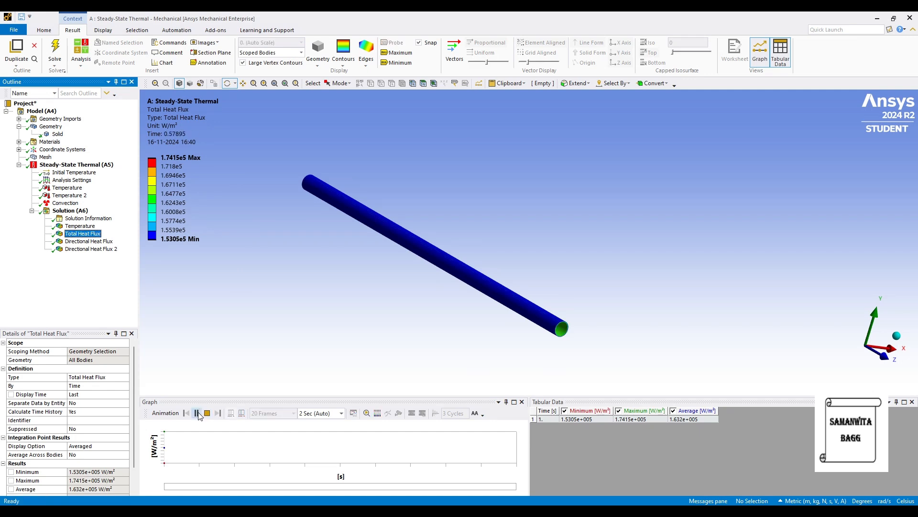
left_click(197, 413)
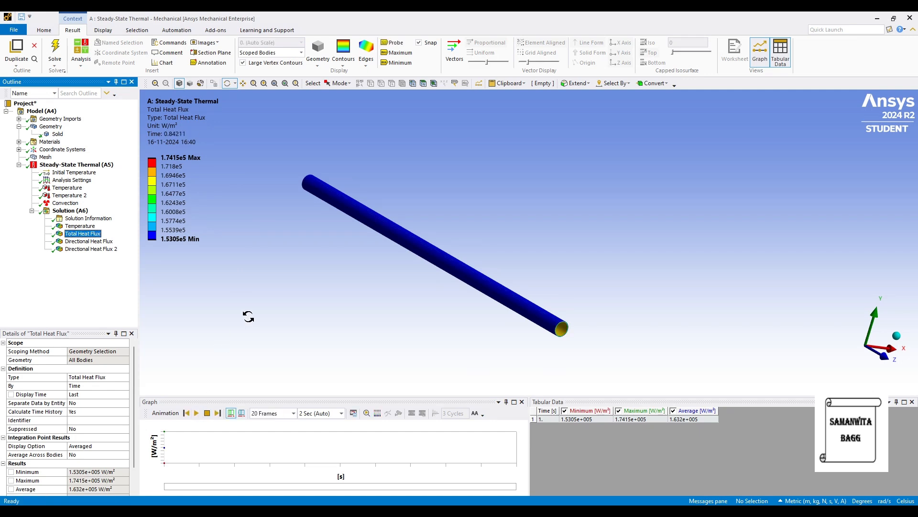
left_click(92, 241)
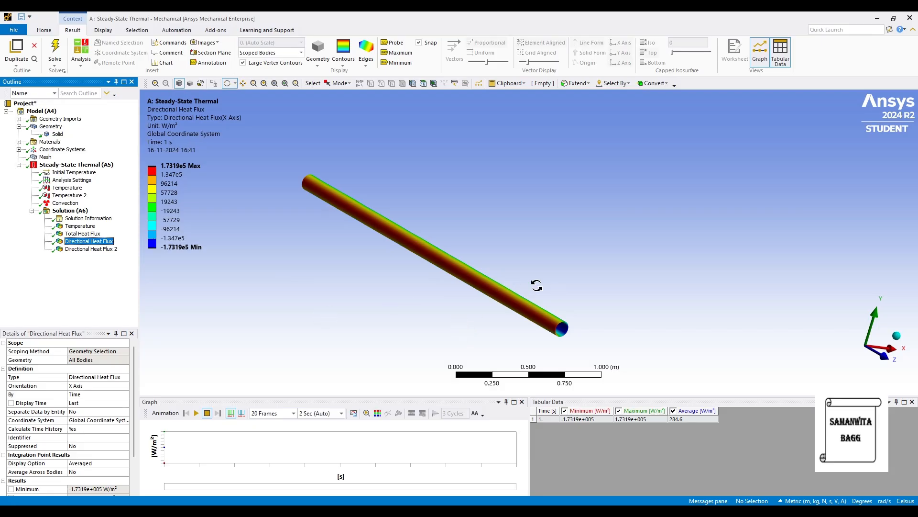
left_click(100, 249)
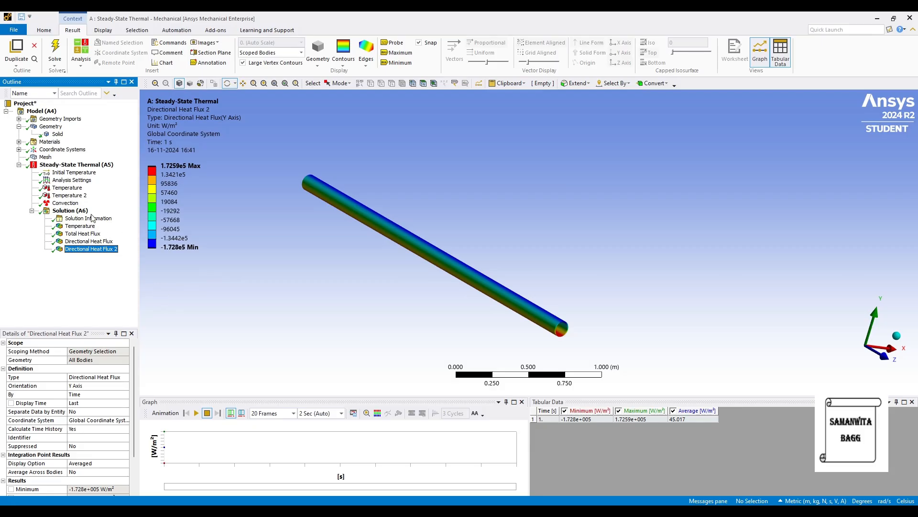
Change the pipe body's material assignment to CPVC and re-solve the steady-state thermal analysis
left_click(59, 136)
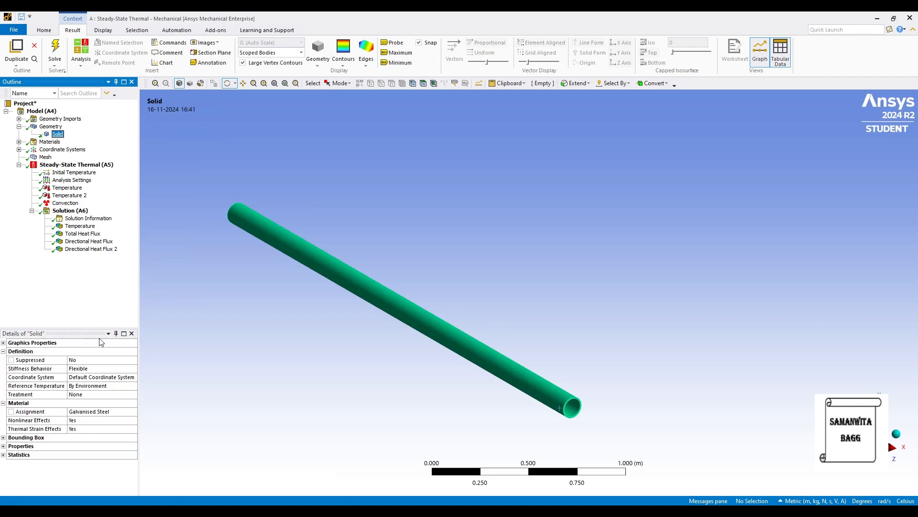
left_click(110, 411)
left_click(134, 412)
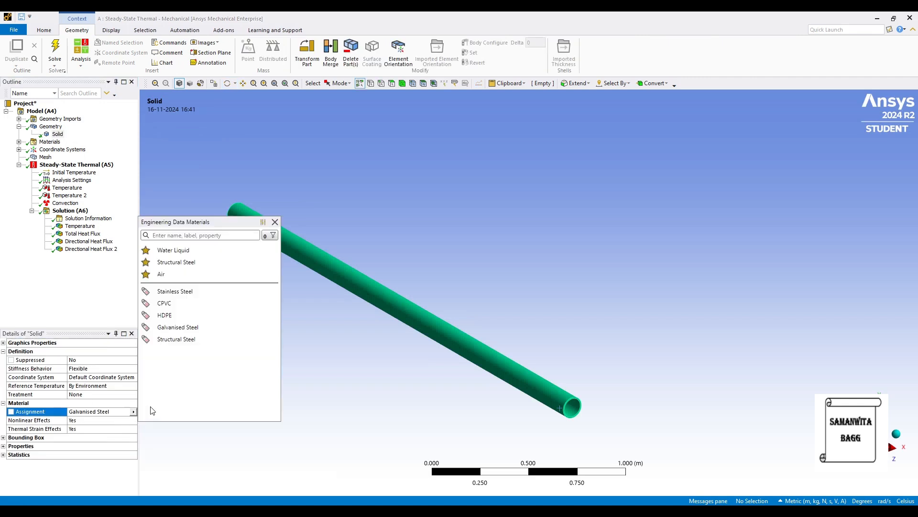
left_click(179, 303)
left_click(71, 210)
left_click(113, 48)
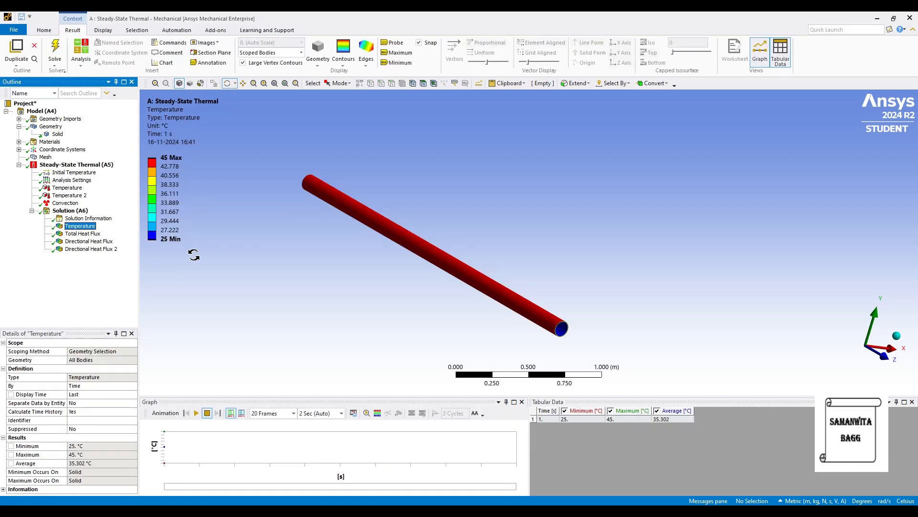
Review the total heat flux and the X-axis and Y-axis directional heat flux results for the CPVC pipe
left_click(86, 234)
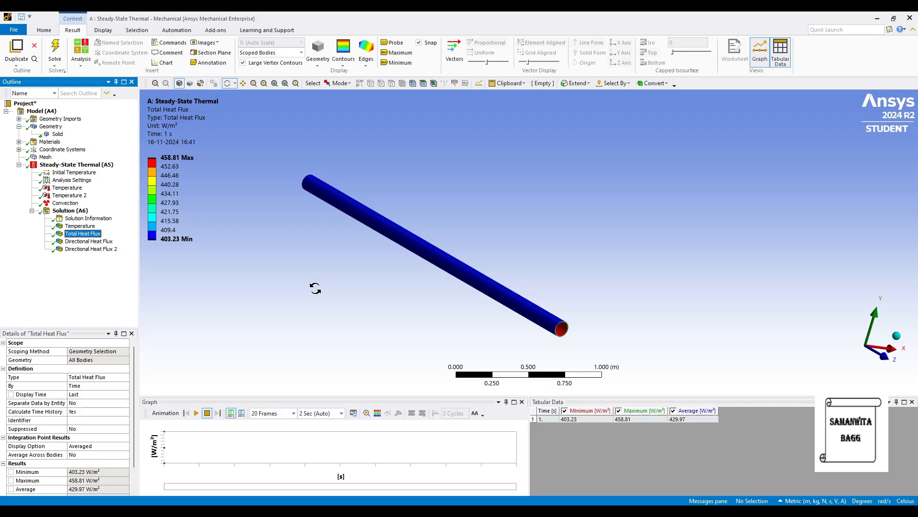
left_click(105, 242)
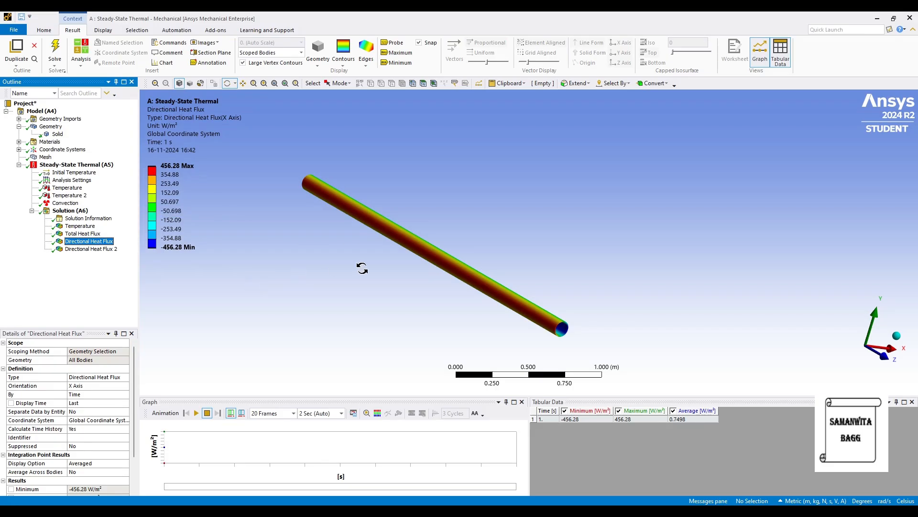
left_click(105, 249)
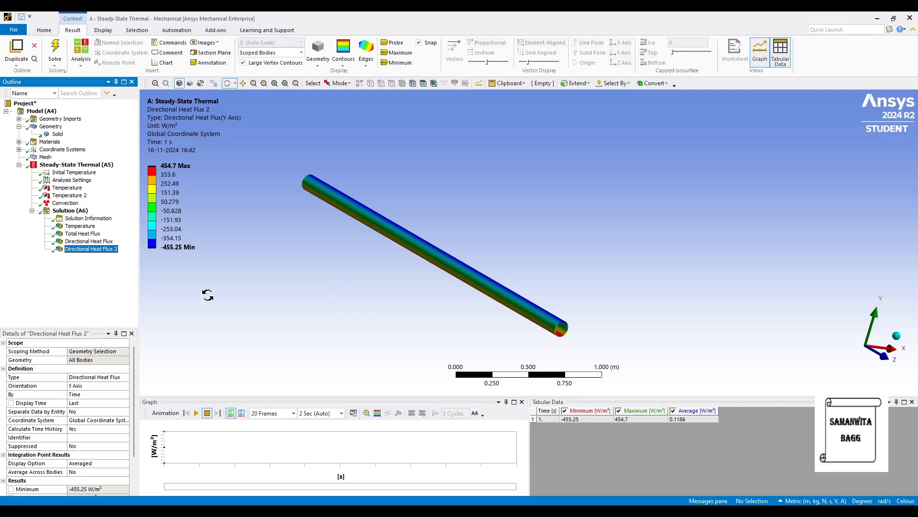
Change the pipe body's material assignment to HDPE and re-solve the steady-state thermal analysis
left_click(58, 134)
left_click(122, 412)
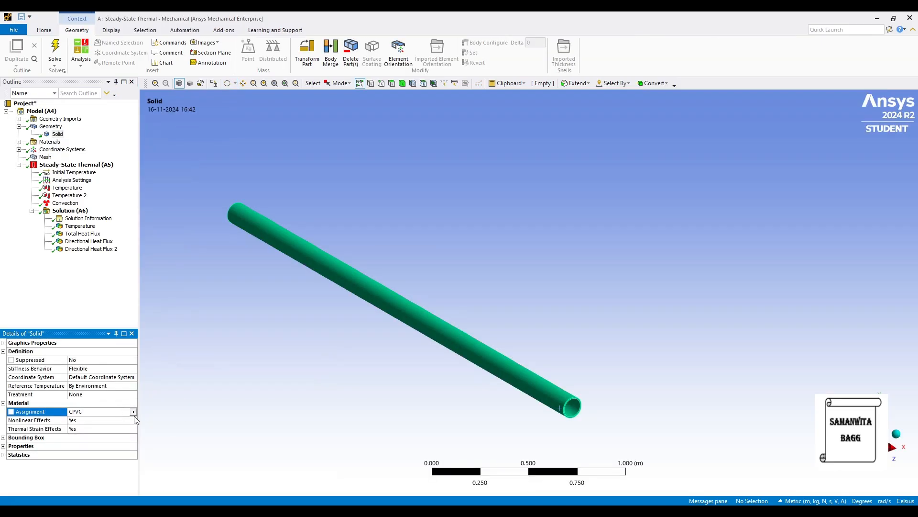
left_click(134, 412)
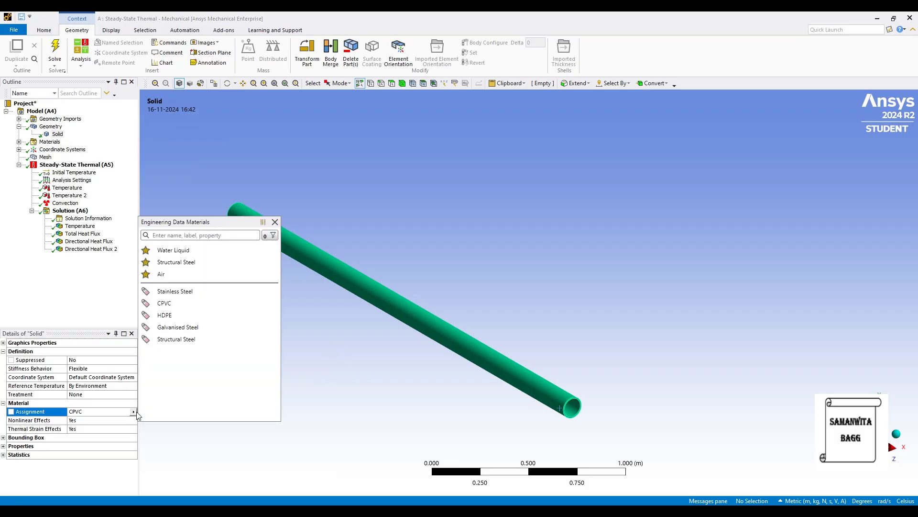
left_click(193, 315)
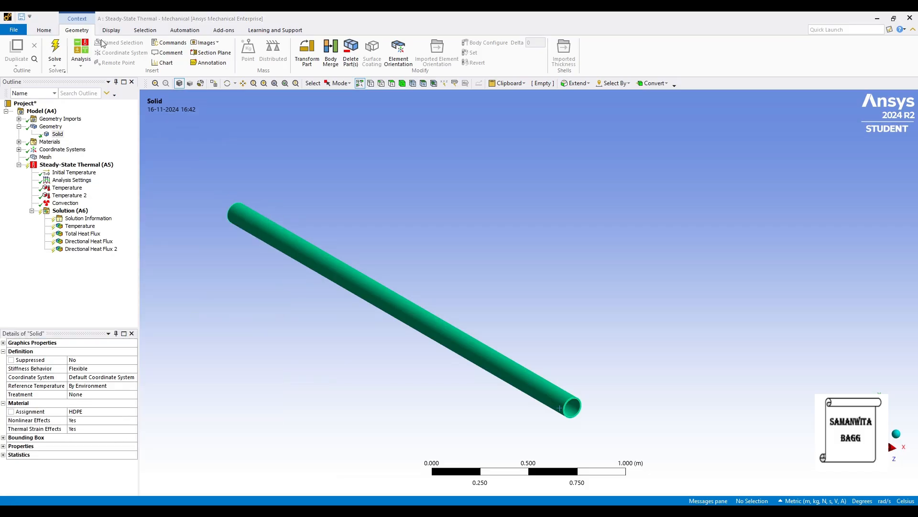
left_click(55, 48)
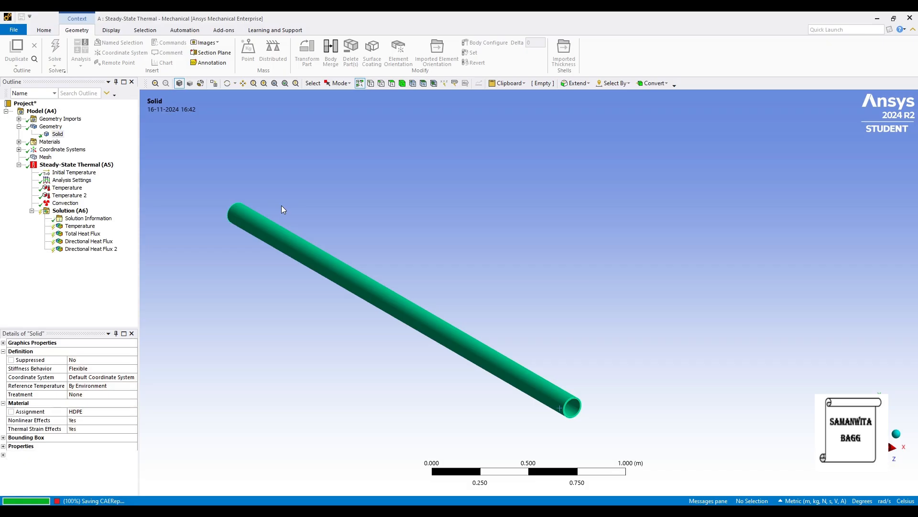
Review the HDPE pipe's temperature, total heat flux and X- and Y-axis directional heat flux results, animating the temperature distribution
left_click(80, 226)
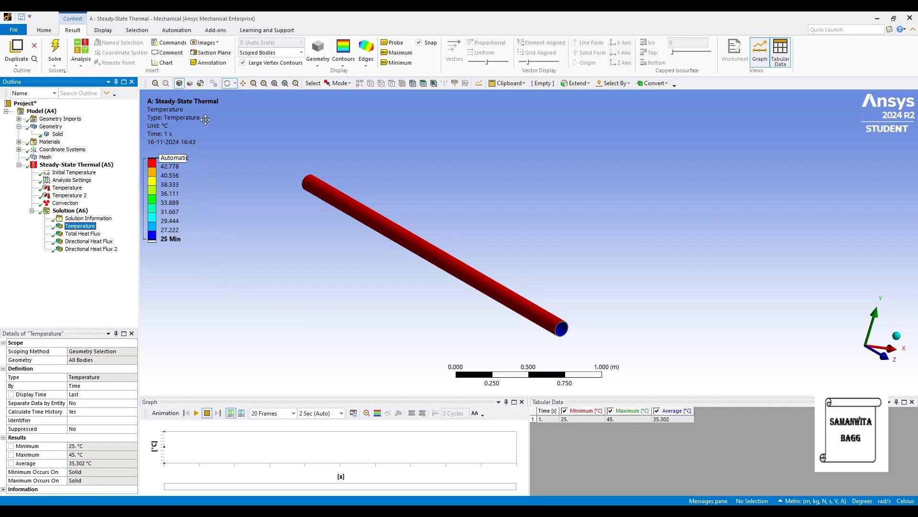
left_click(195, 413)
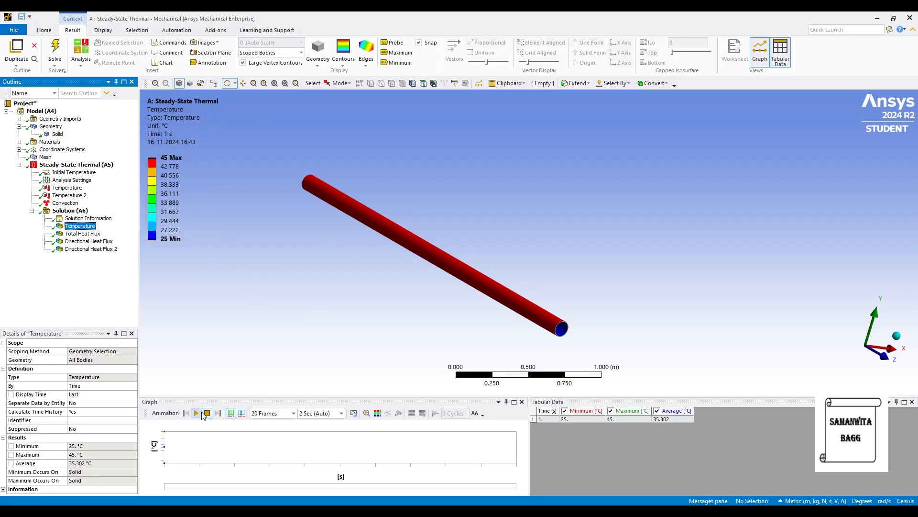
left_click(197, 413)
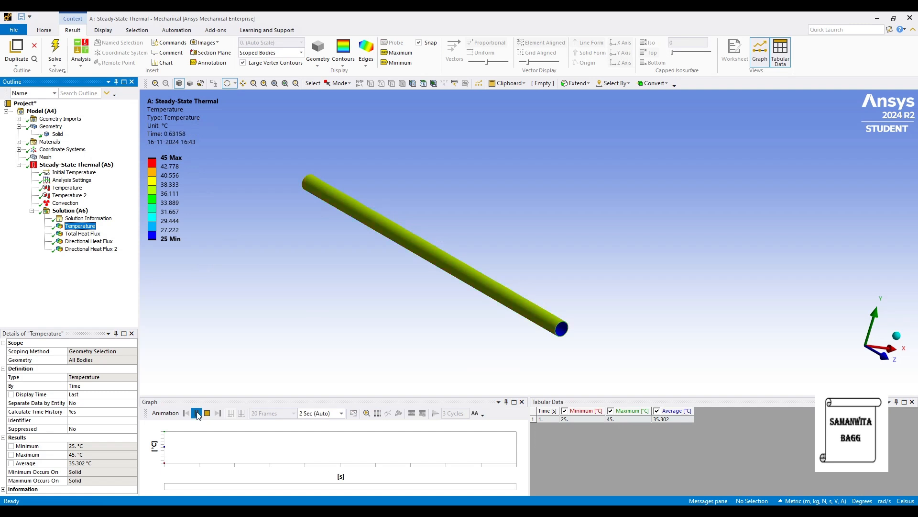
left_click(83, 234)
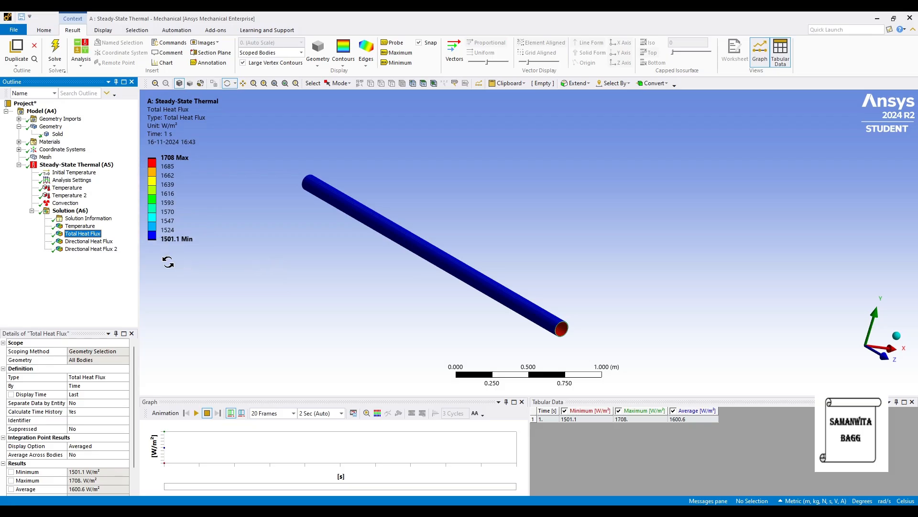
left_click(106, 242)
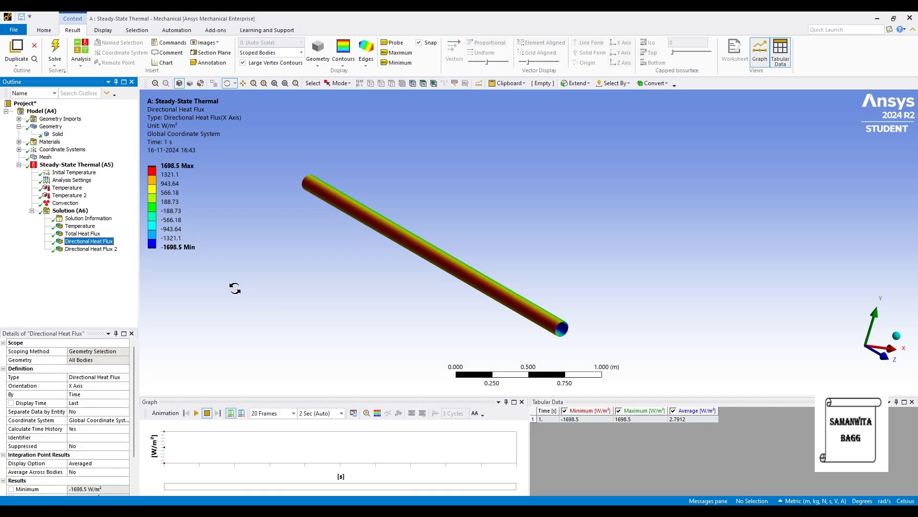
left_click(106, 250)
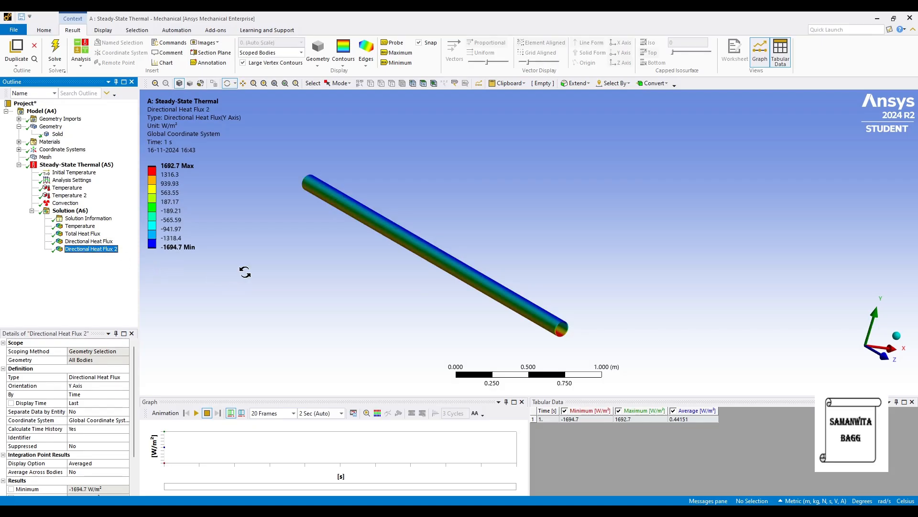